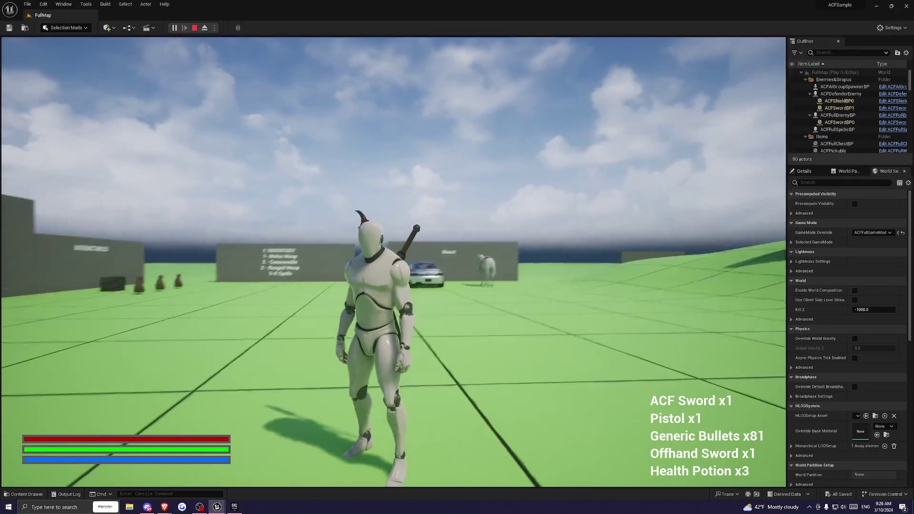
Move the mannequin around FullMap in the running play session to look over the level.
key("d")
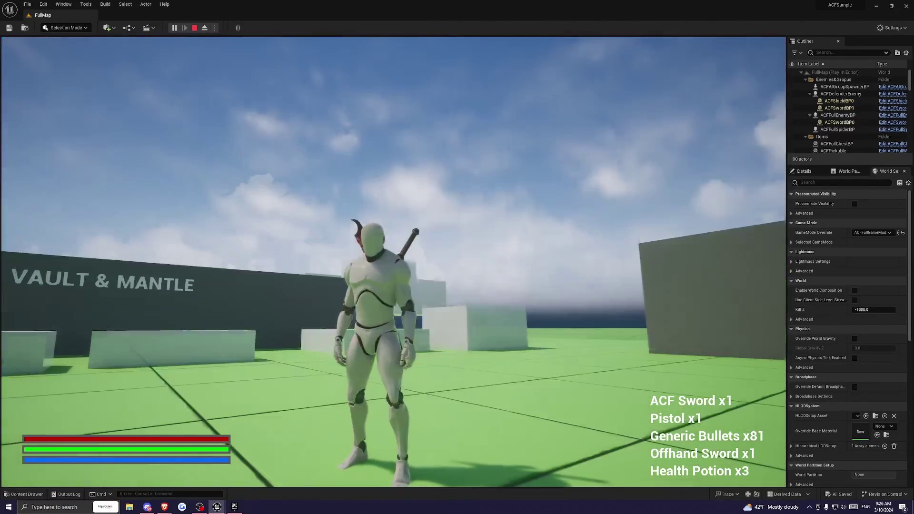
key("w")
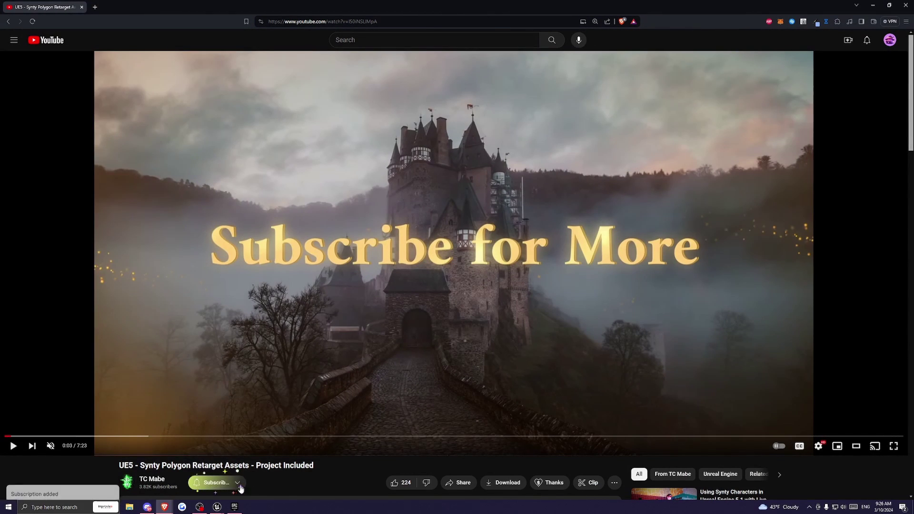
Switch to the browser, find the project download link in the video description, and view UE5_SyntyRig.rar in the shared Animation folder.
scroll(212, 372, "down", 3)
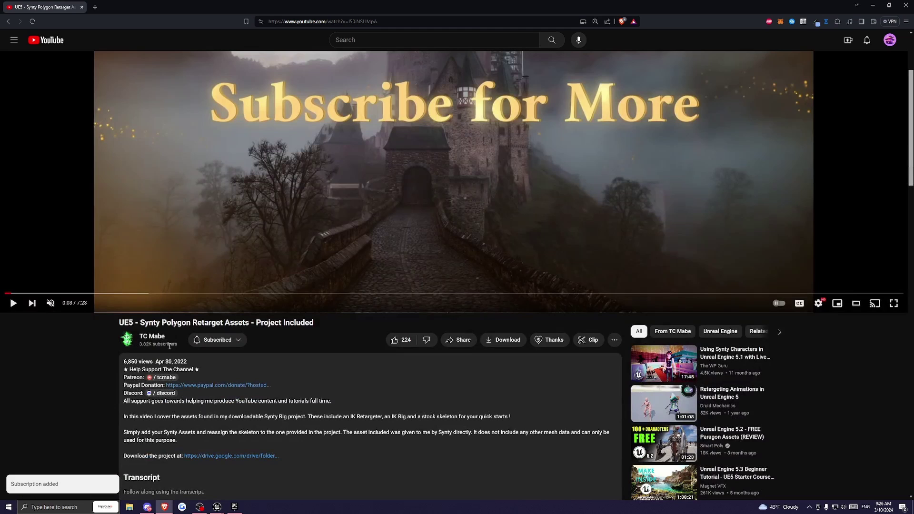
scroll(215, 399, "down", 3)
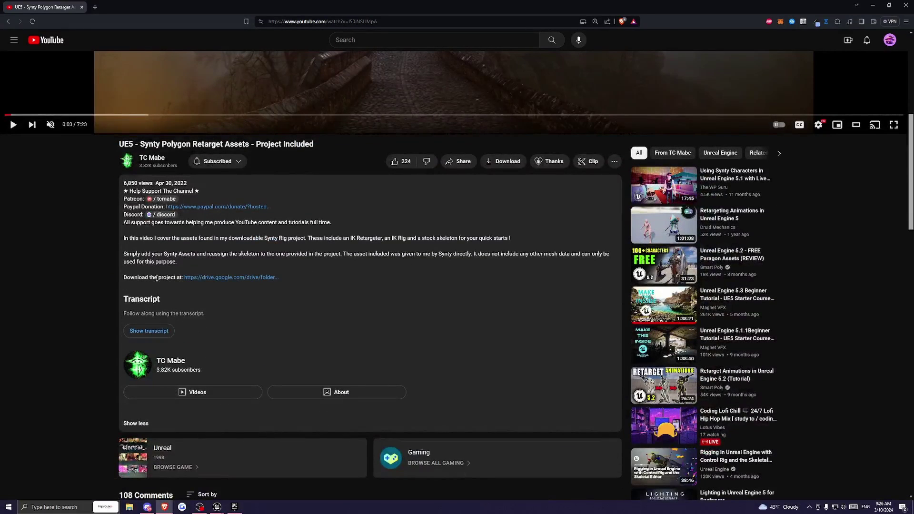
left_click_drag(159, 278, 246, 278)
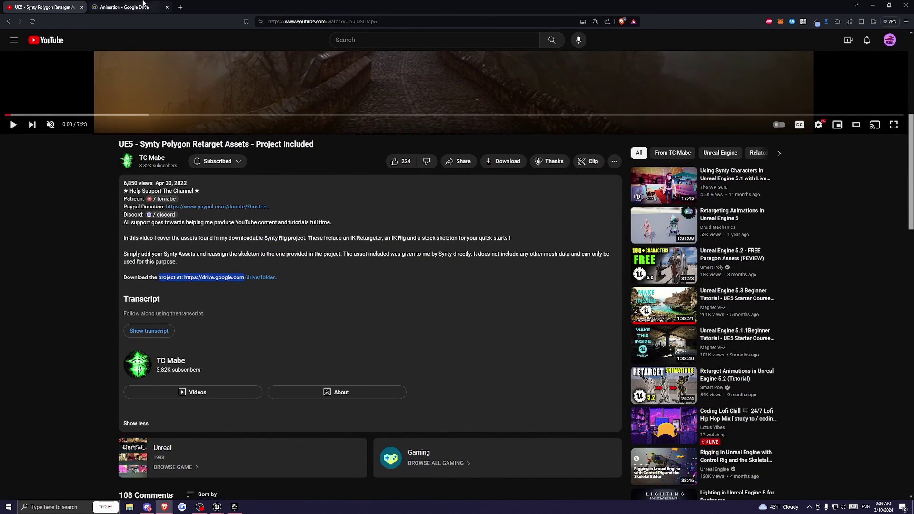
left_click(128, 6)
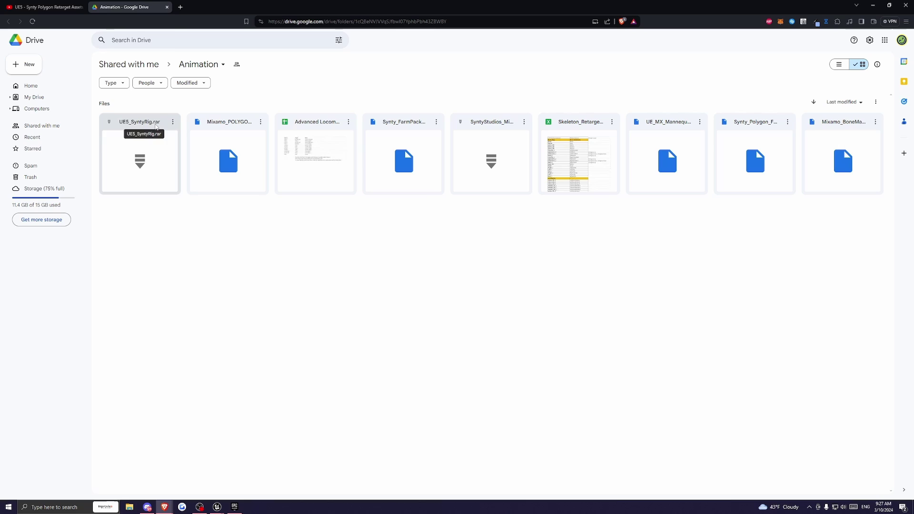
left_click(48, 7)
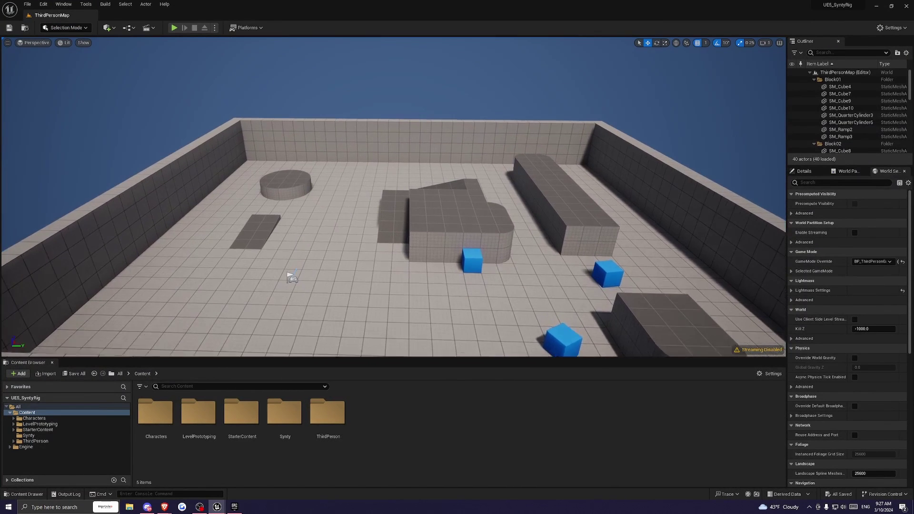
Play-test ThirdPersonMap in the UE5_SyntyRig project by running and jumping the Synty character onto the blocks, and end the session.
key("alt+p")
key("d")
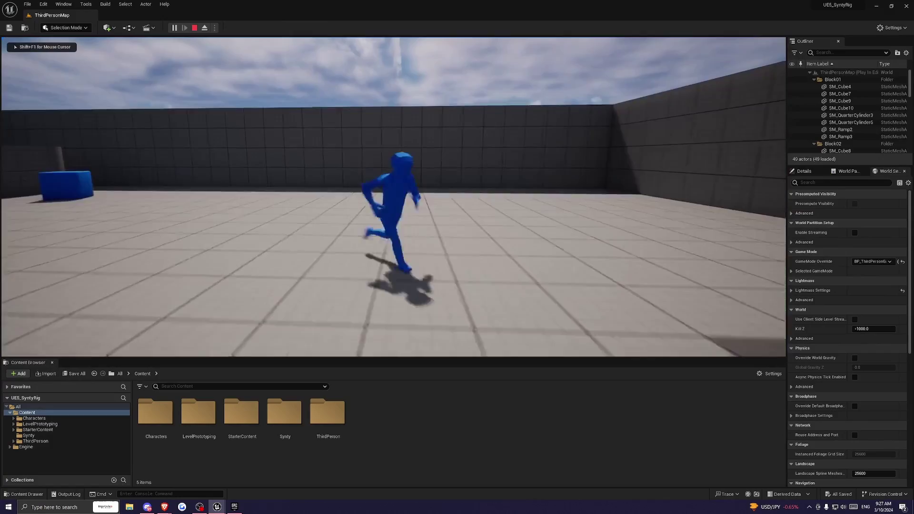
key("w")
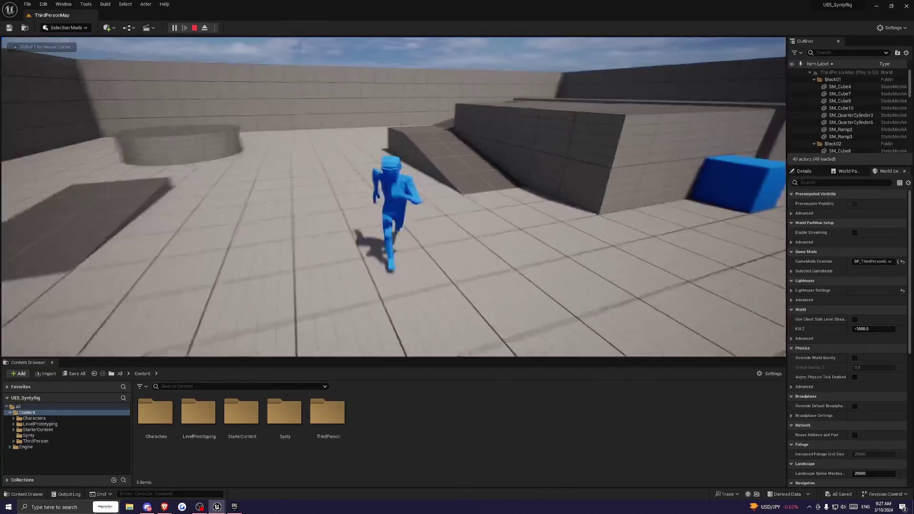
key("d")
key("space")
key("w")
key("space")
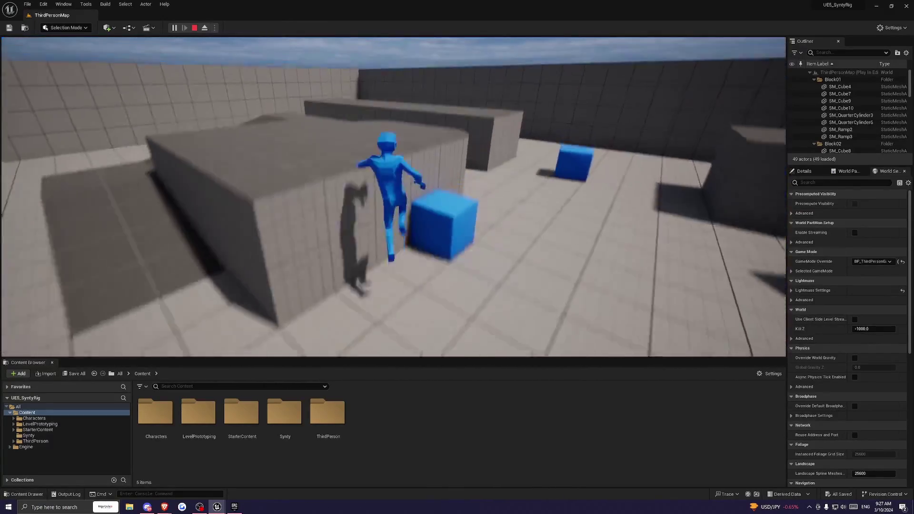
key("space")
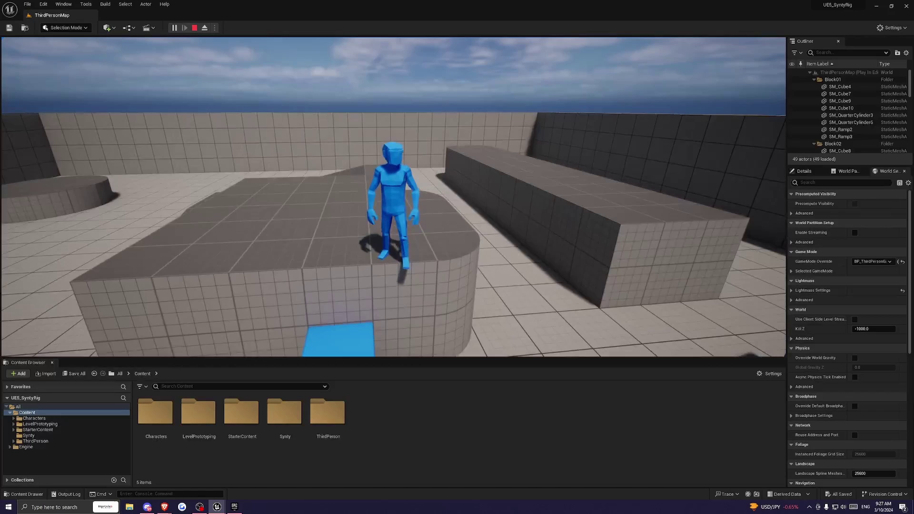
key("Escape")
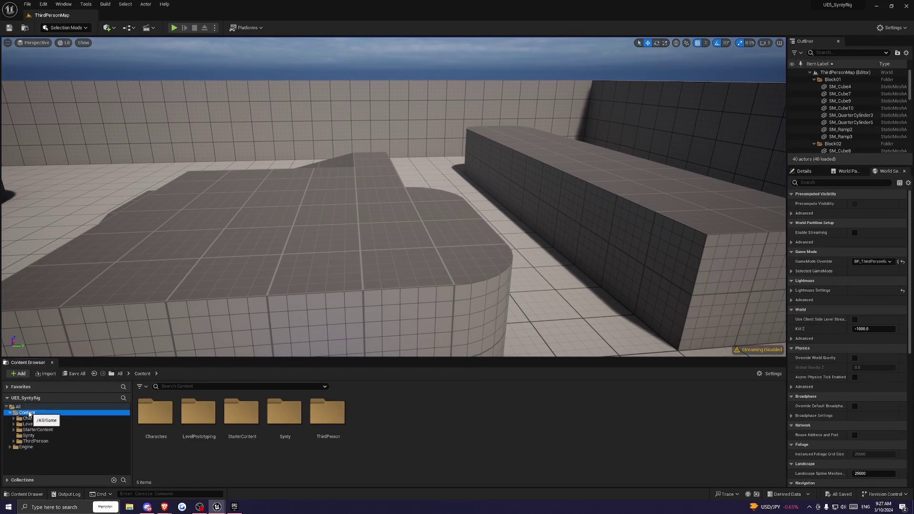
Migrate the entire Content folder of UE5_SyntyRig into the Content folder of the ACFSample project.
right_click(29, 414)
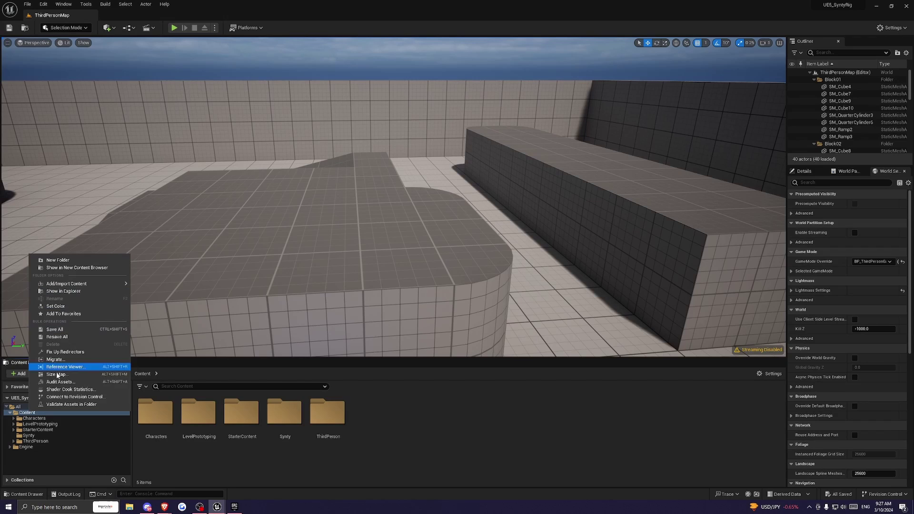
left_click(55, 359)
left_click(513, 340)
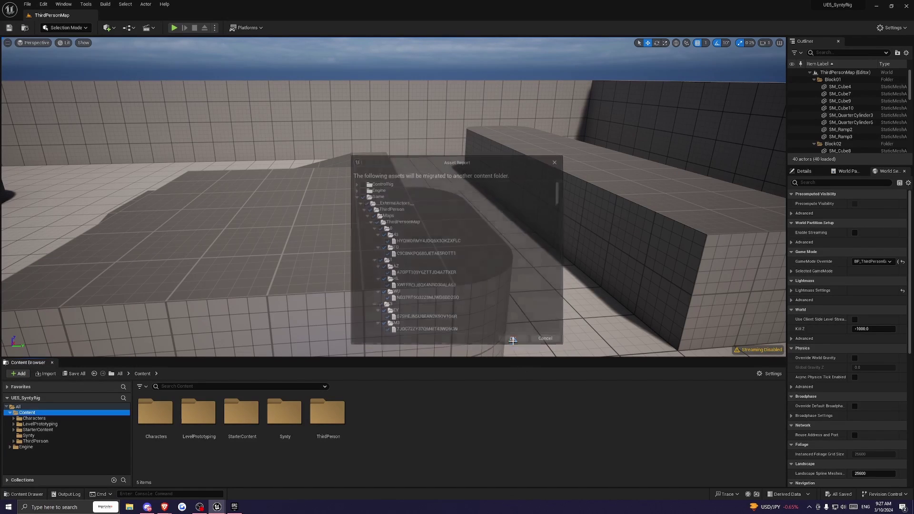
left_click(242, 16)
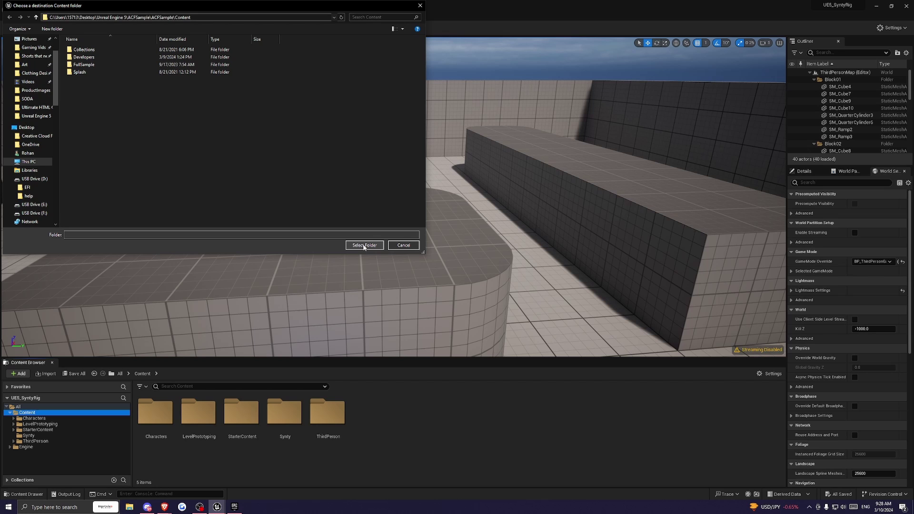
left_click(363, 246)
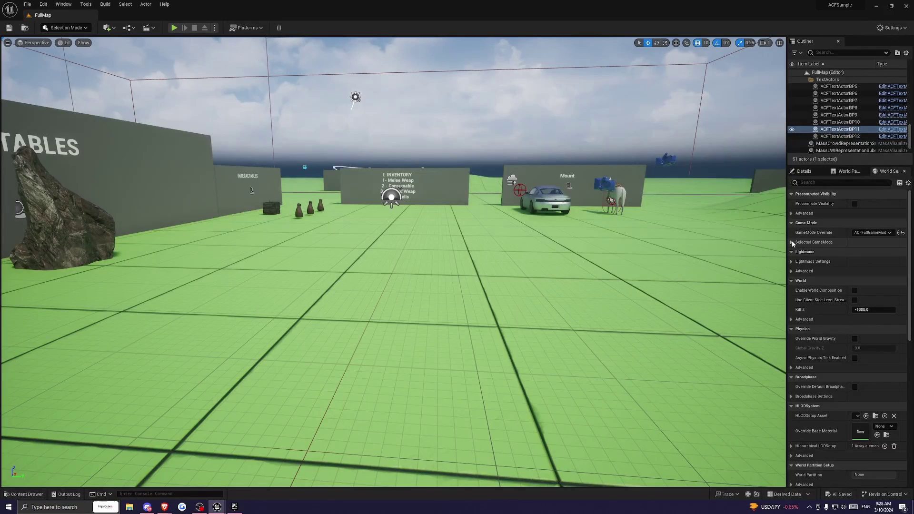
In ACFSample, locate the selected game mode's default pawn class and open the ACFFullPlayerUE4 blueprint.
left_click(791, 242)
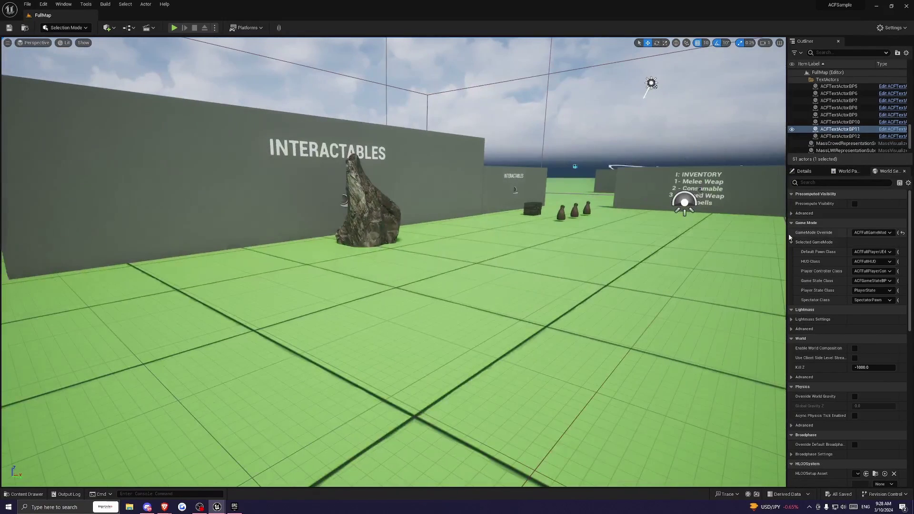
left_click_drag(789, 236, 713, 237)
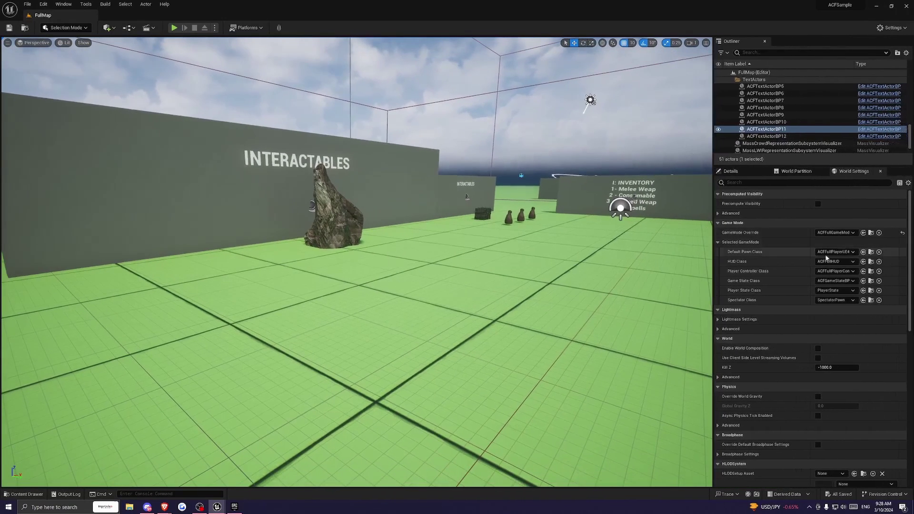
left_click(871, 252)
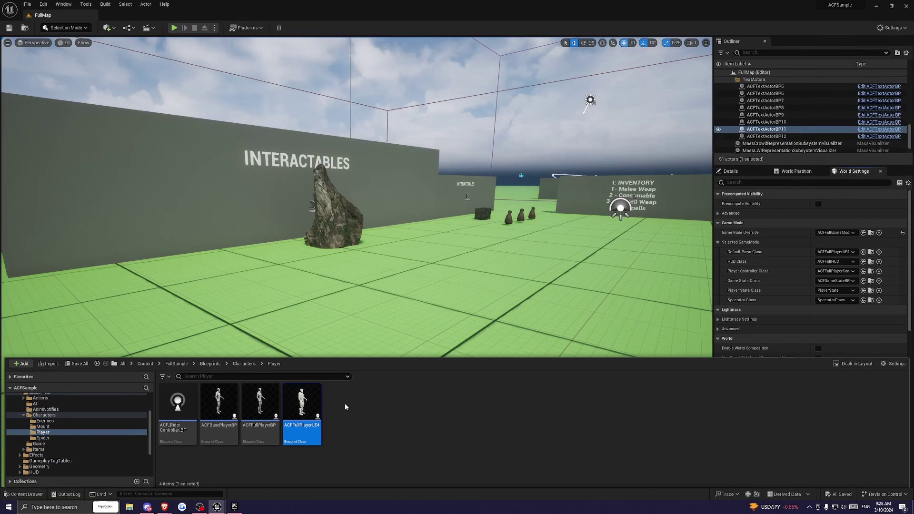
double_click(305, 402)
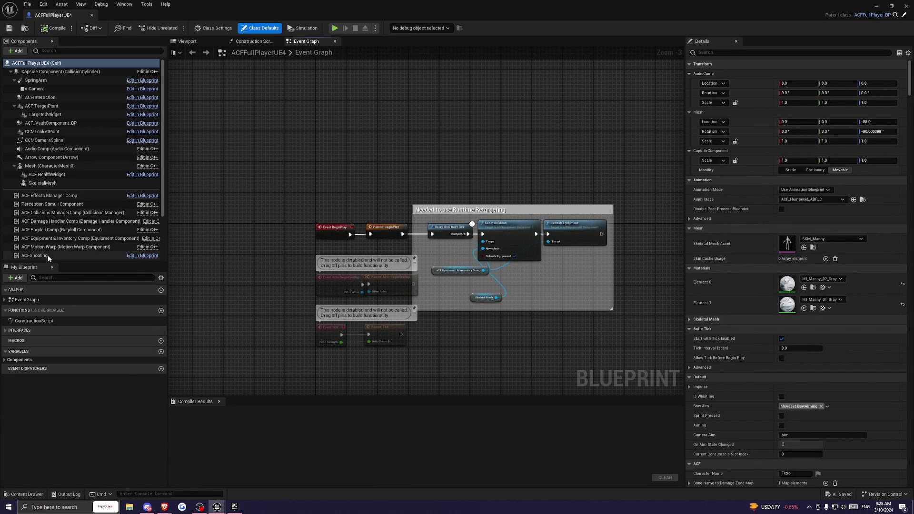
Set the mesh asset of the player's SkeletalMesh component to SKM_SyntyPolygon_Unreal.
scroll(63, 258, "down", 4)
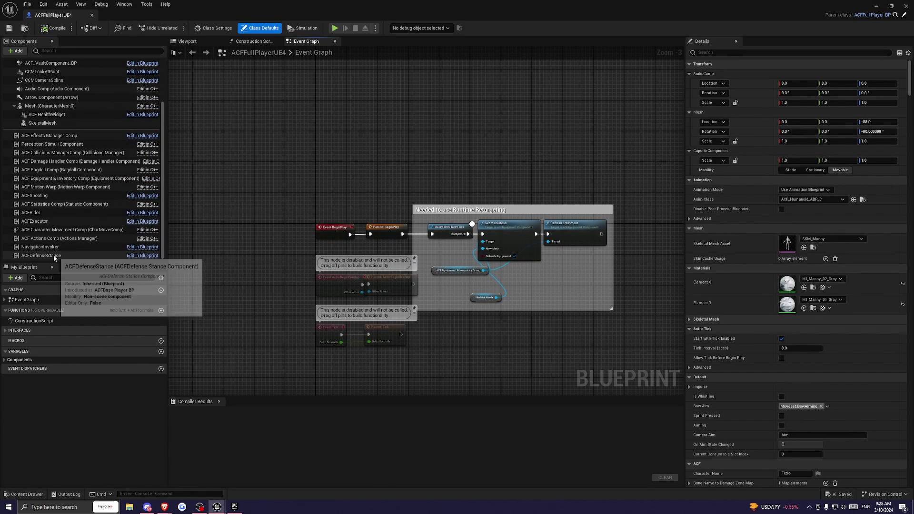
left_click(52, 124)
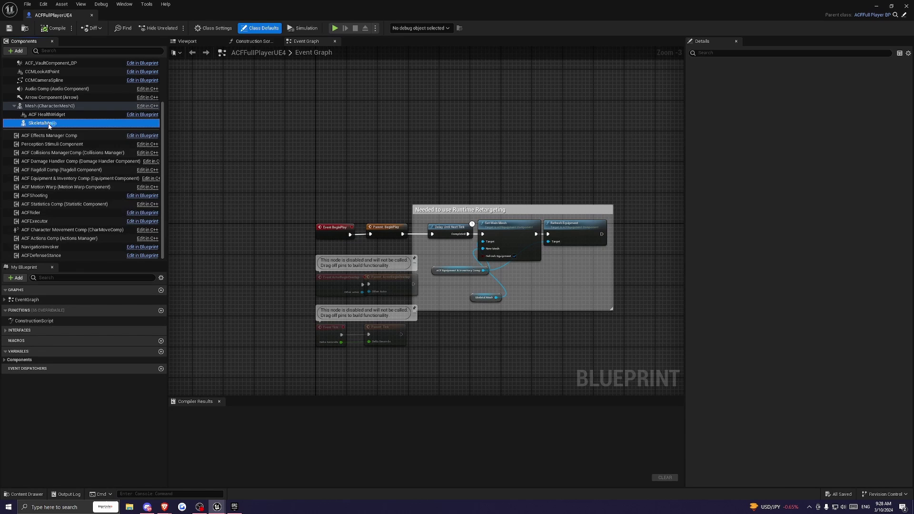
left_click(829, 229)
type("s")
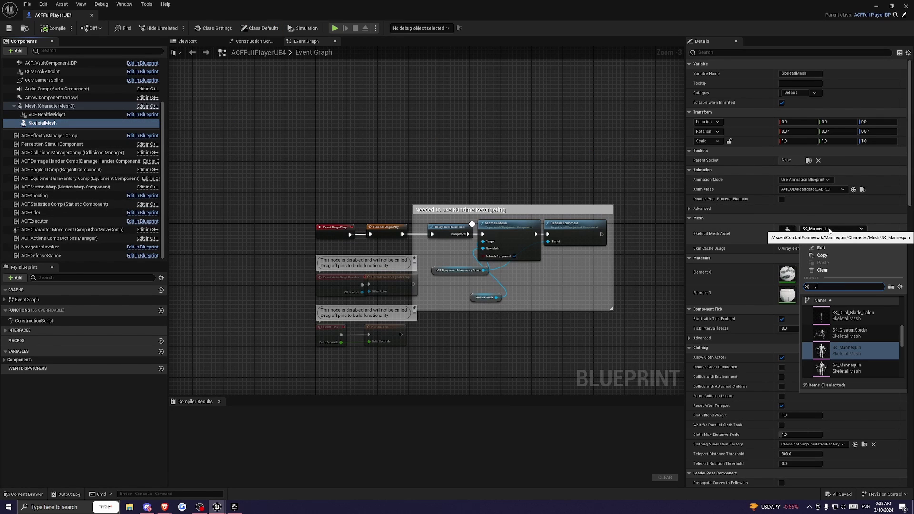
type("ynty")
left_click(842, 316)
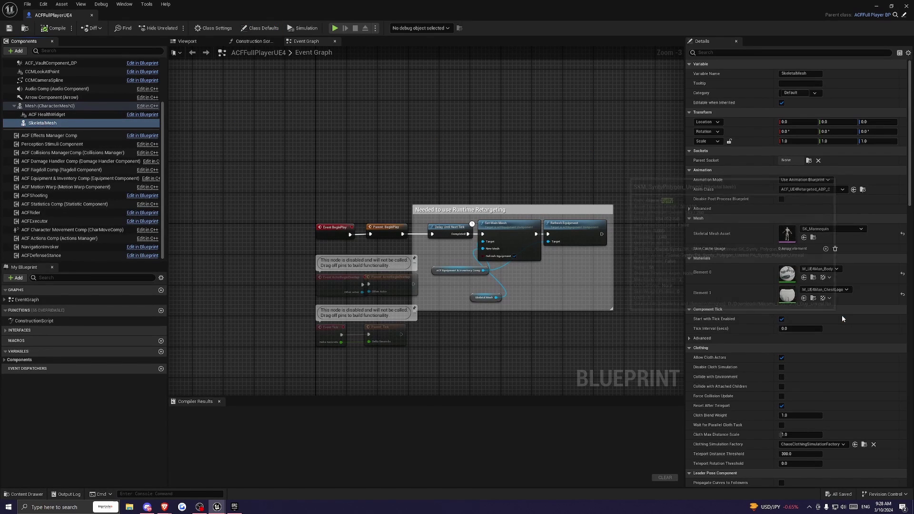
Set the SkeletalMesh component's anim class to ABP_Synty, and compile and save the player blueprint.
left_click(800, 190)
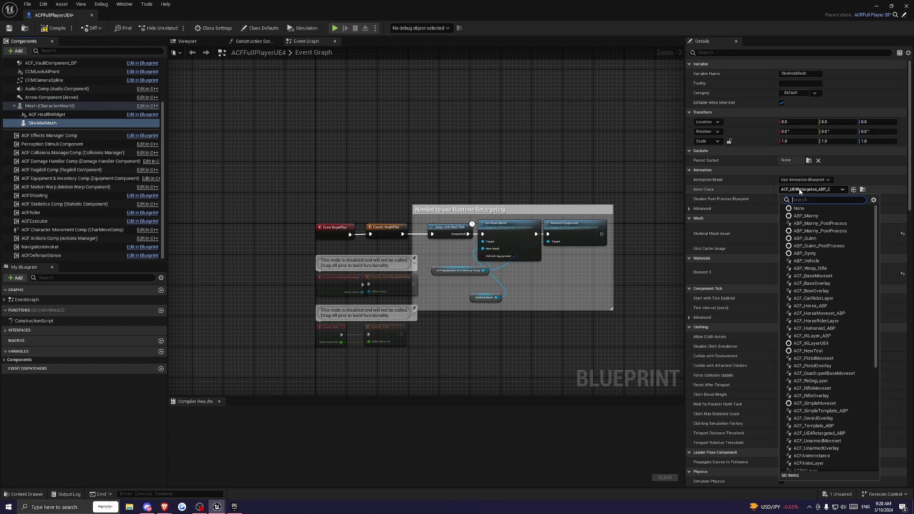
type("synty")
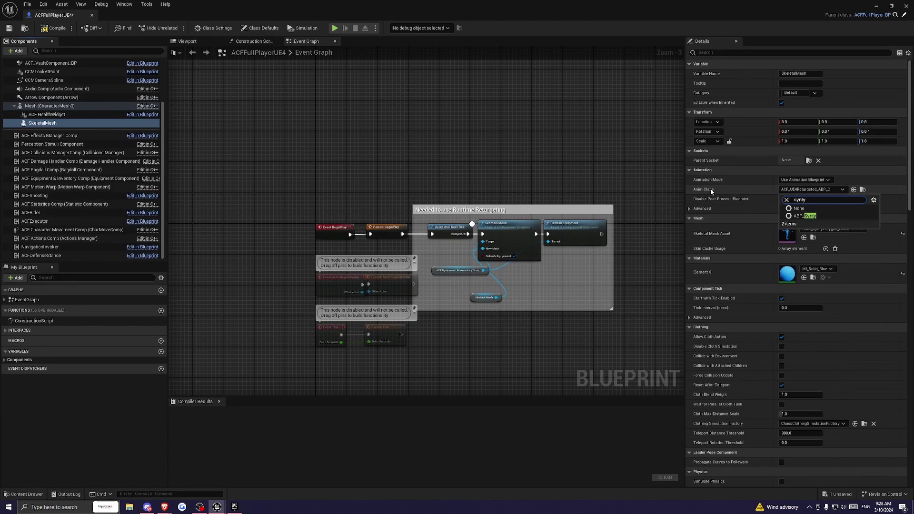
left_click(804, 216)
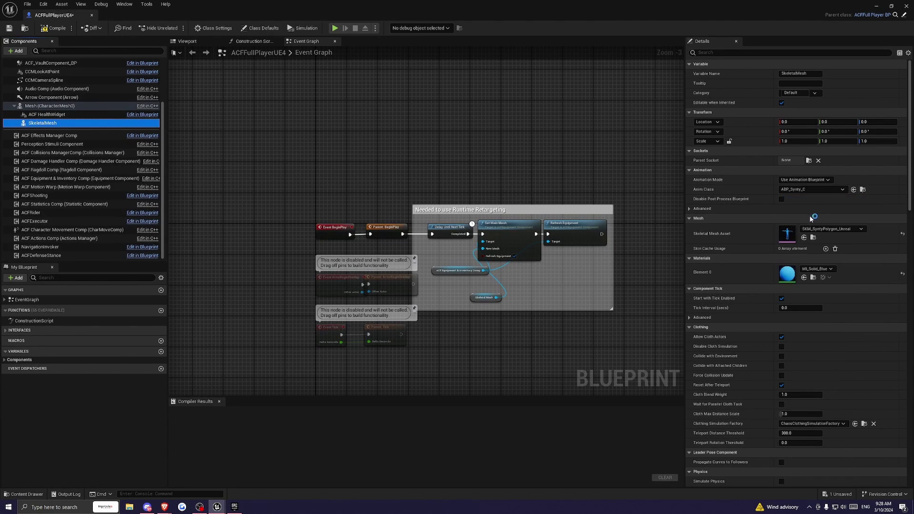
left_click(53, 28)
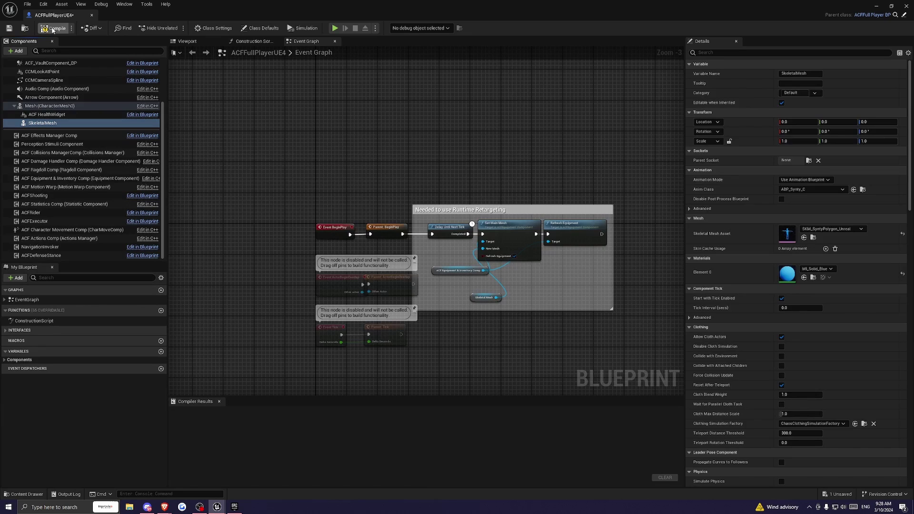
key("ctrl+s")
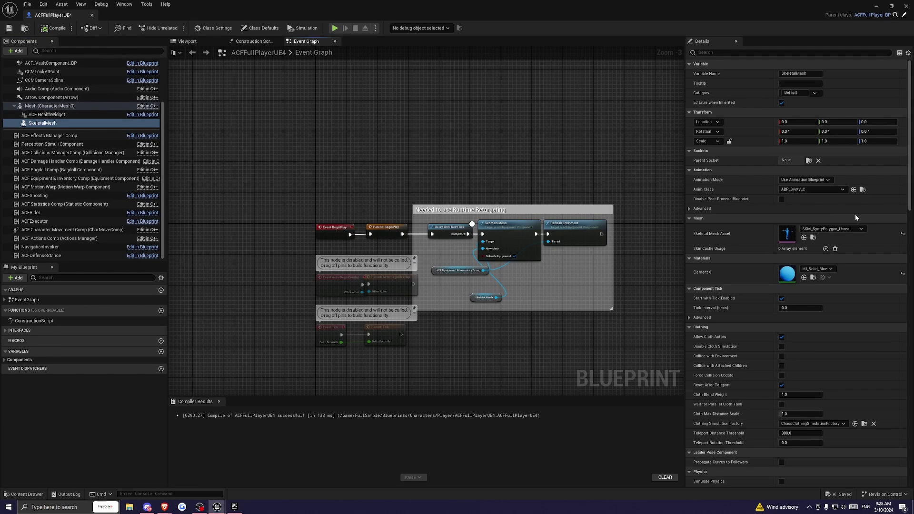
Refresh ABP_Synty by compiling it once with Retarget Pose From Mesh unlinked from Output Pose and once with the link restored, and save it.
left_click(863, 190)
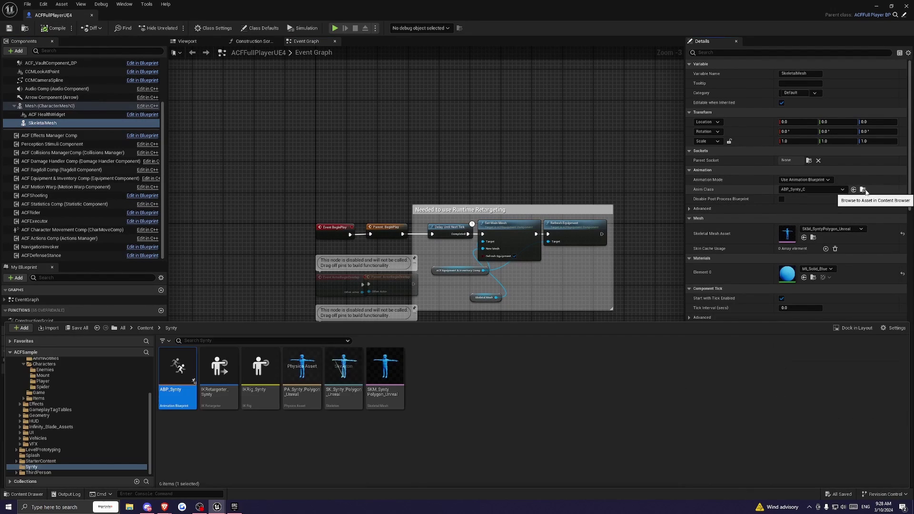
double_click(178, 371)
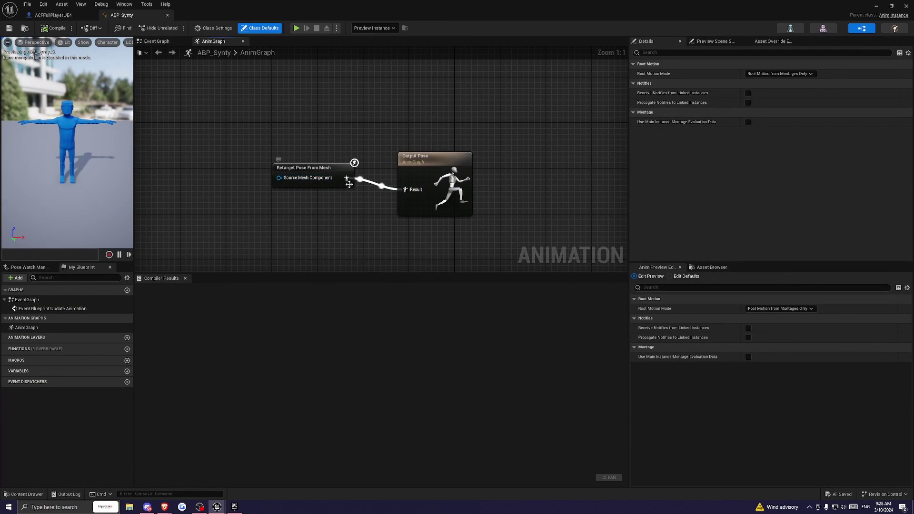
left_click(346, 178, "alt")
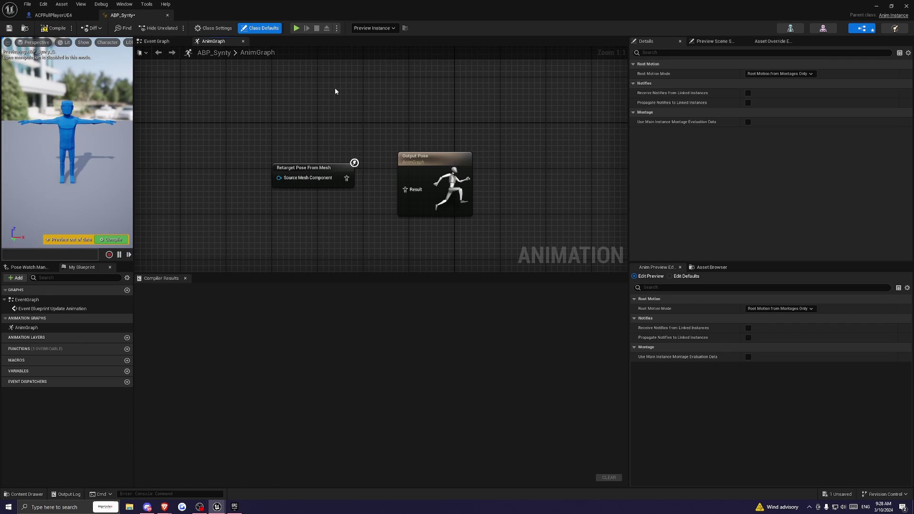
left_click(67, 29)
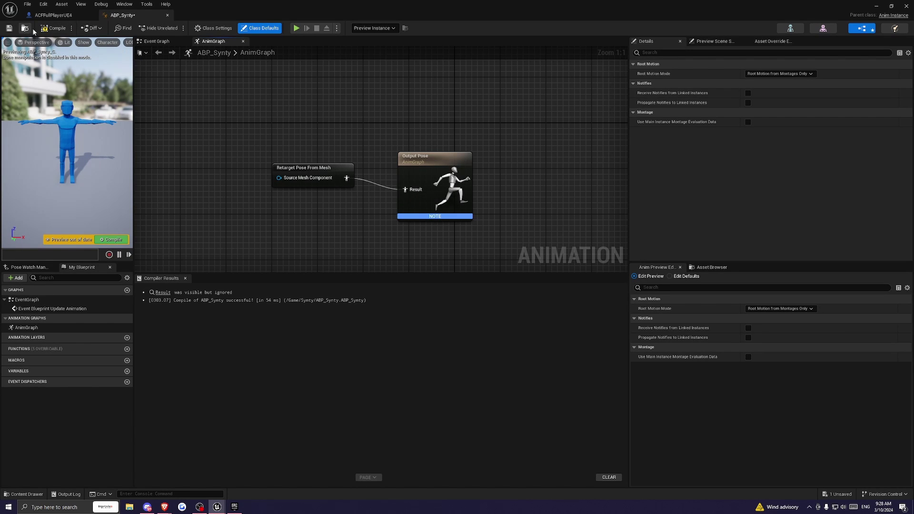
left_click(54, 28)
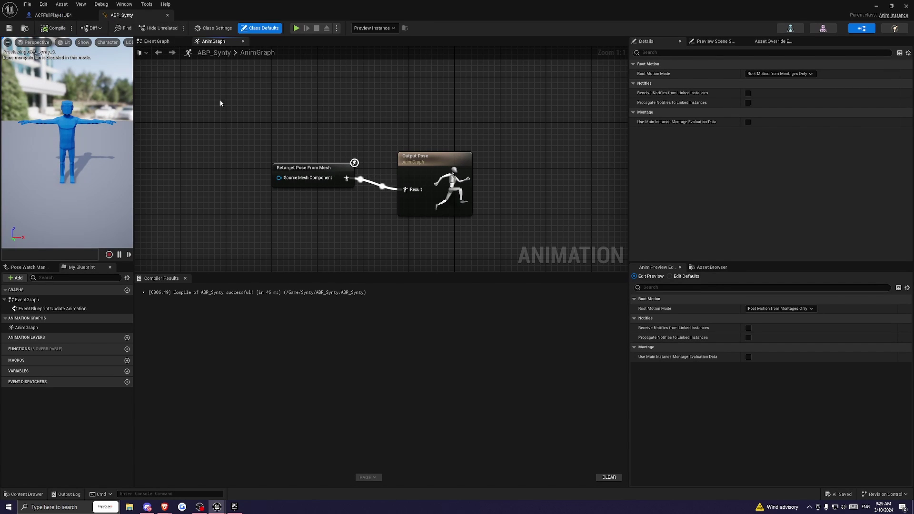
left_click(68, 19)
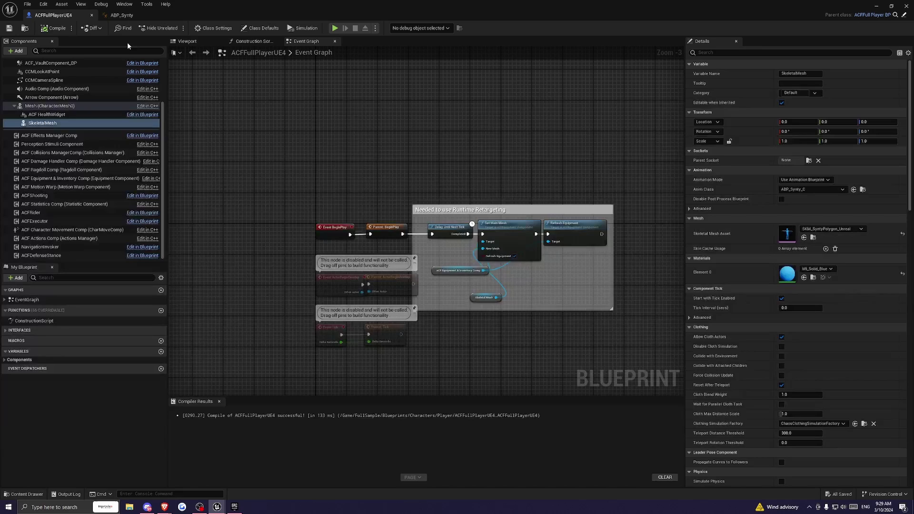
Close the ACFFullPlayerUE4 and ABP_Synty editors and view the inventory and mount areas of the FullMap level.
left_click_drag(171, 14, 432, 148)
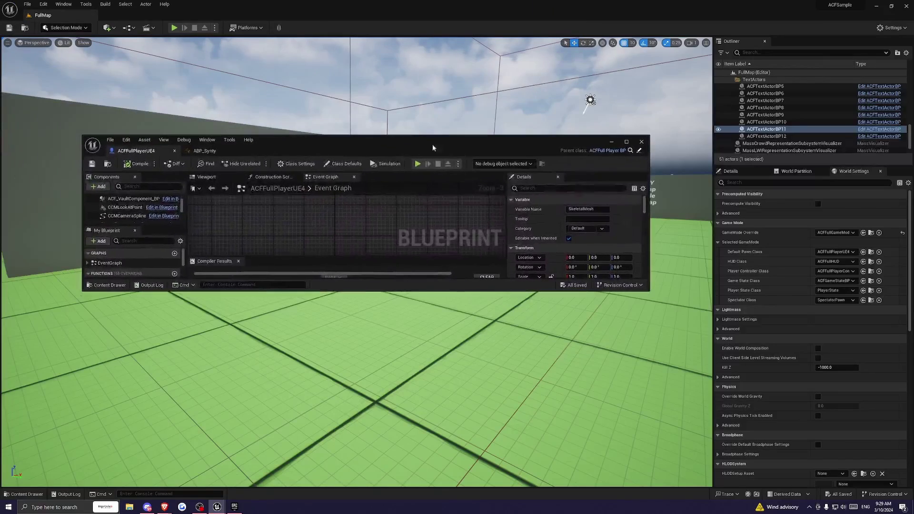
left_click(641, 142)
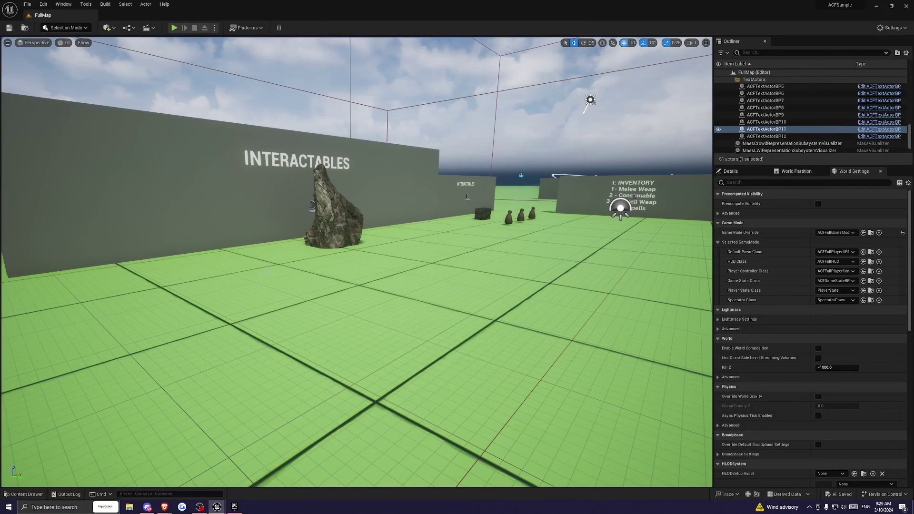
right_click_drag(266, 271, 611, 197)
key("w")
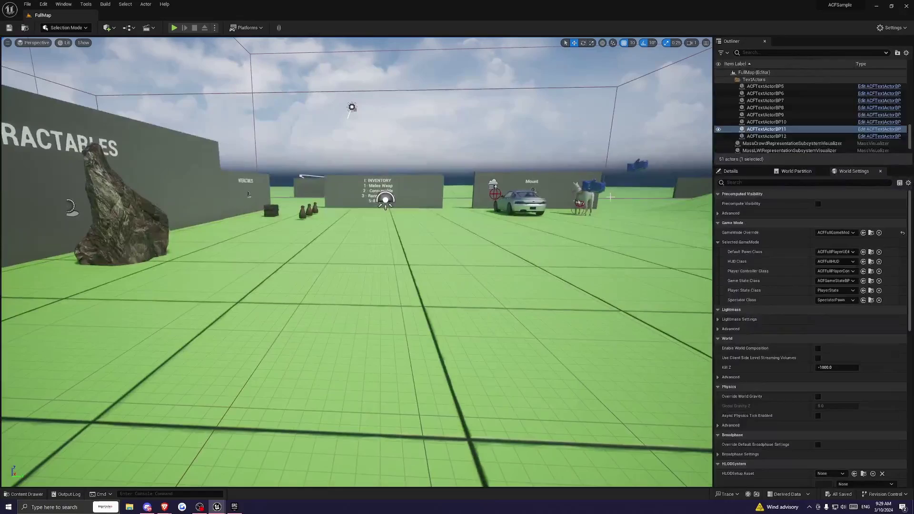
Play-test the FullMap level, running the Synty character in several directions to check the retargeted animations and weapon attachment, and end the session.
left_click(175, 27)
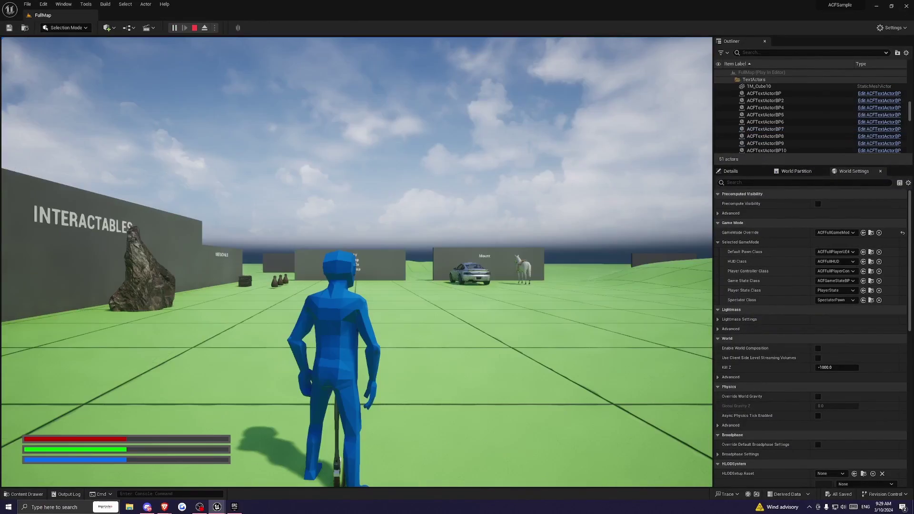
key("w")
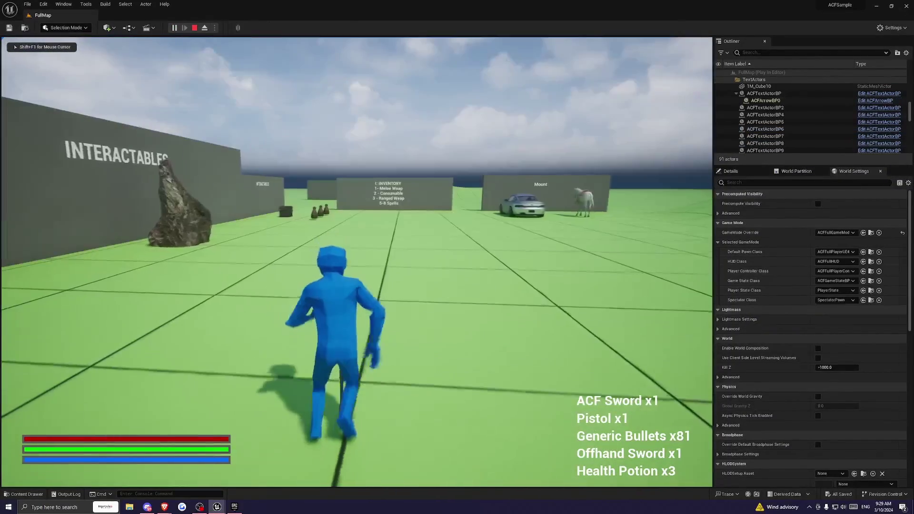
key("d")
key("s")
key("d")
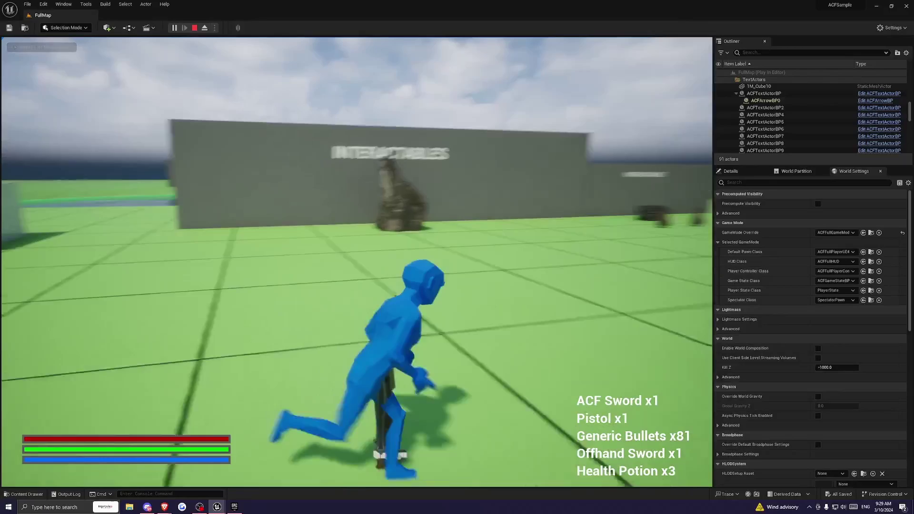
key("w")
key("a")
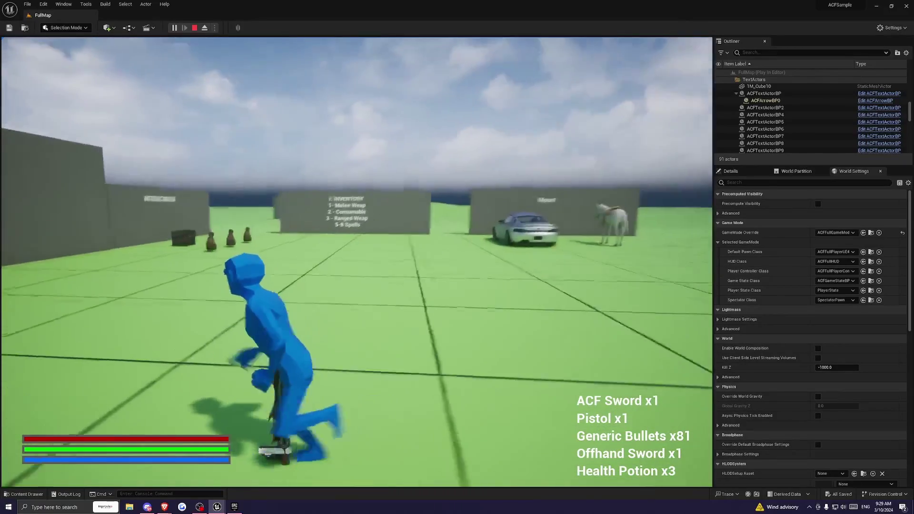
key("w")
key("d")
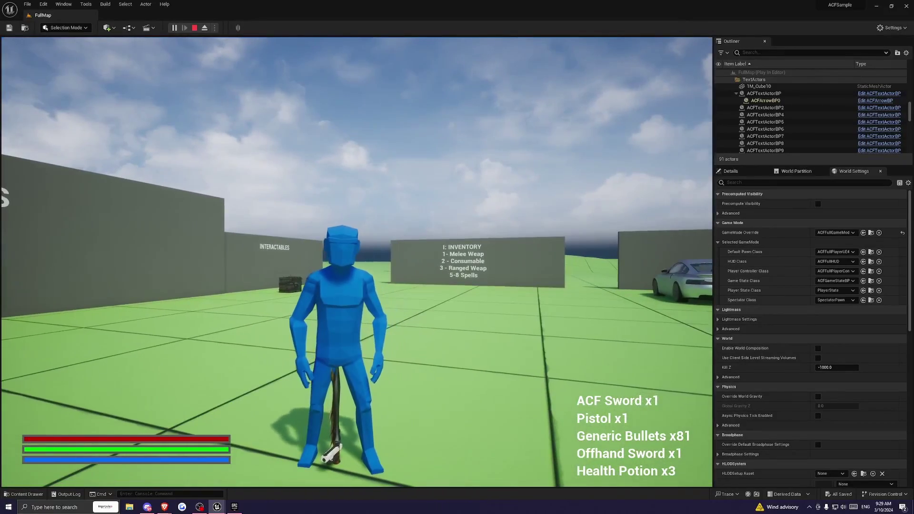
key("Escape")
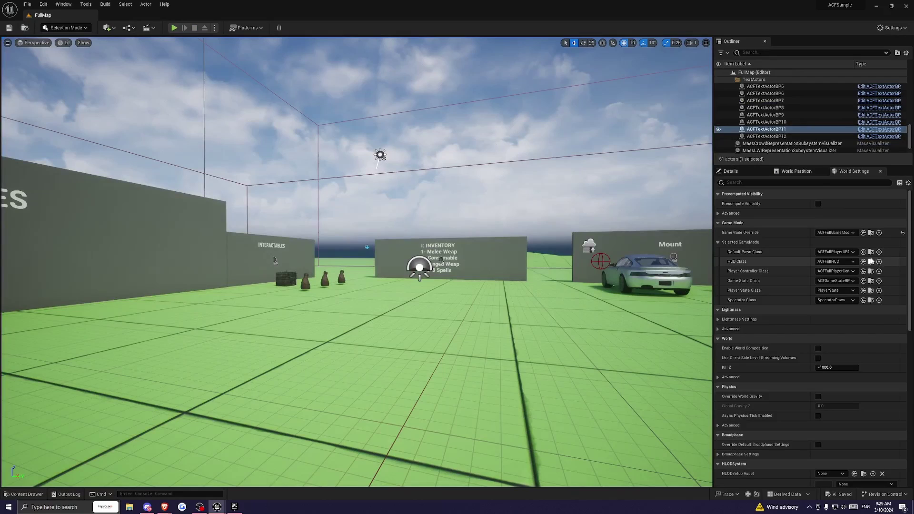
Reopen the ACFFullPlayerUE4 blueprint from the game mode's default pawn class and dock its editor beside the FullMap level.
left_click(871, 254)
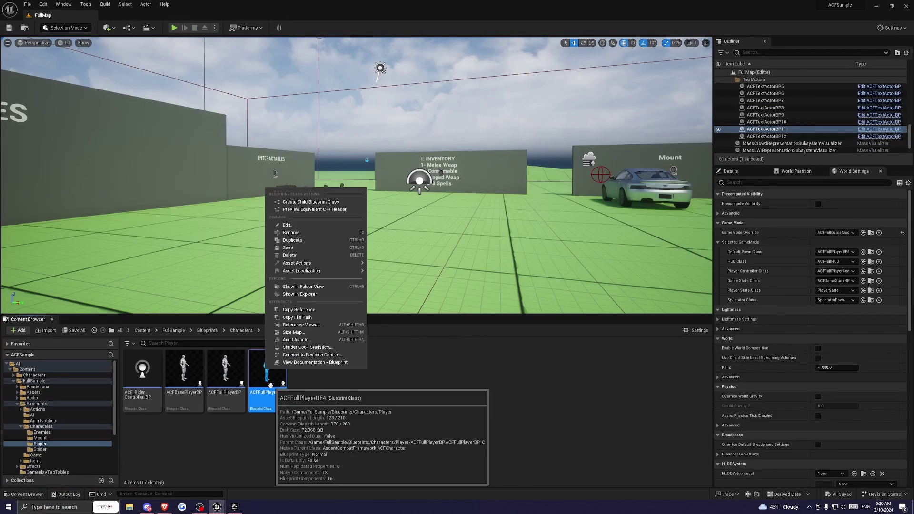
double_click(270, 384)
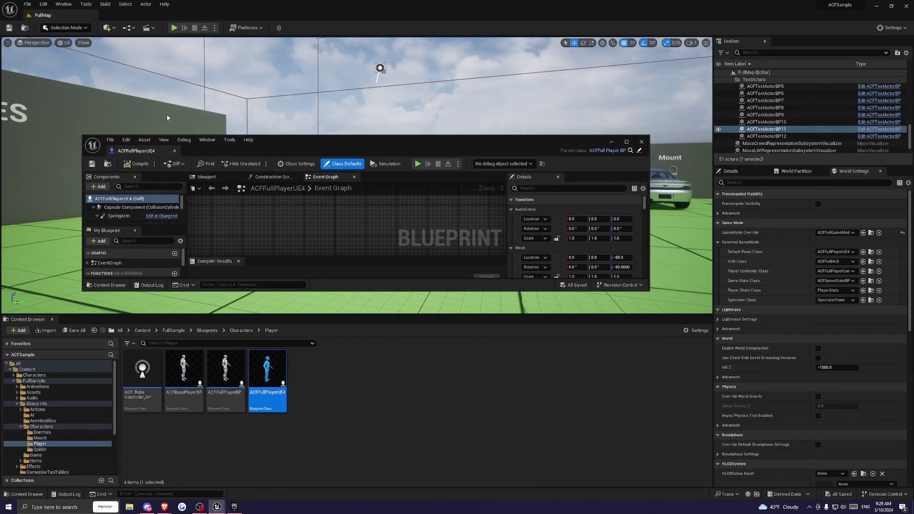
left_click_drag(142, 151, 147, 17)
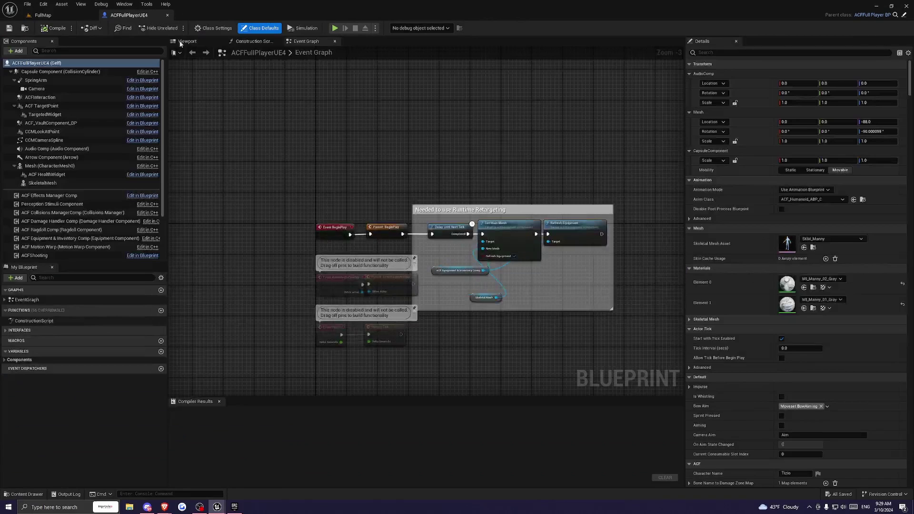
Locate the player's SKM_Manny mesh in the project content and open the ACF_UE5Manny skeleton from the same folder.
left_click(813, 248)
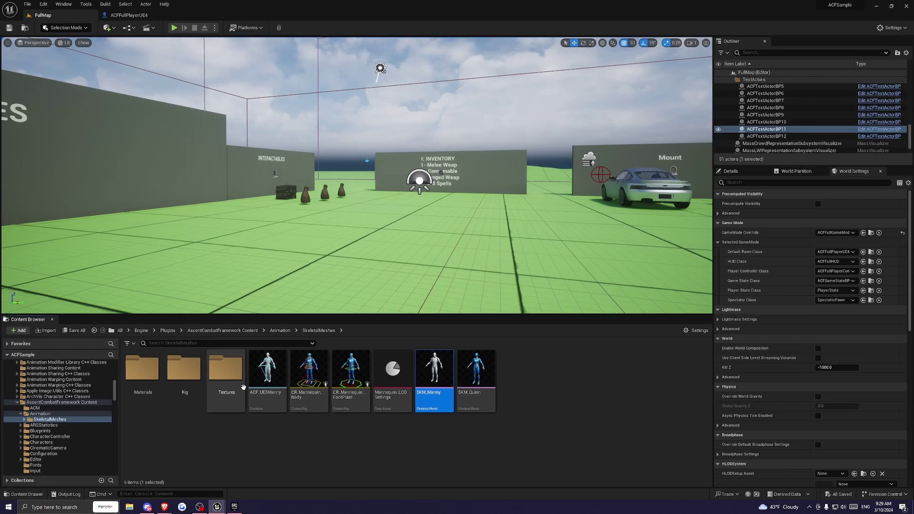
left_click(265, 406)
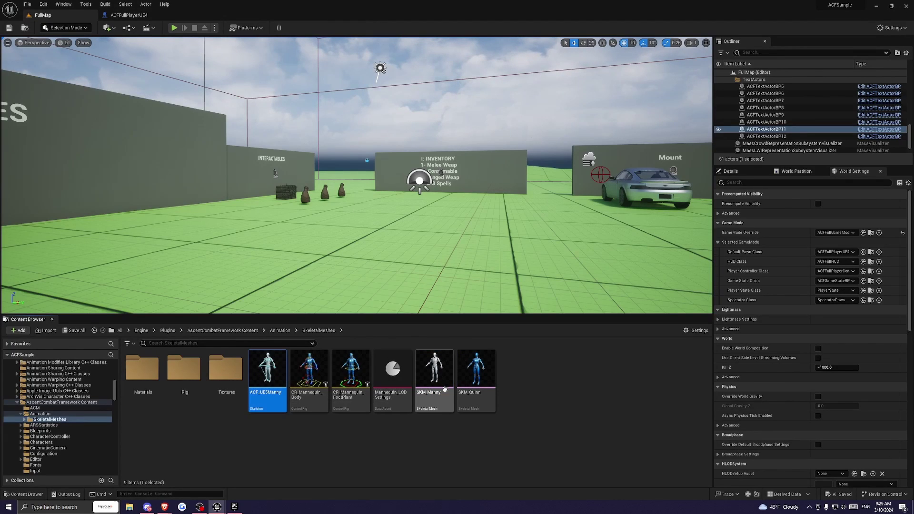
left_click(138, 16)
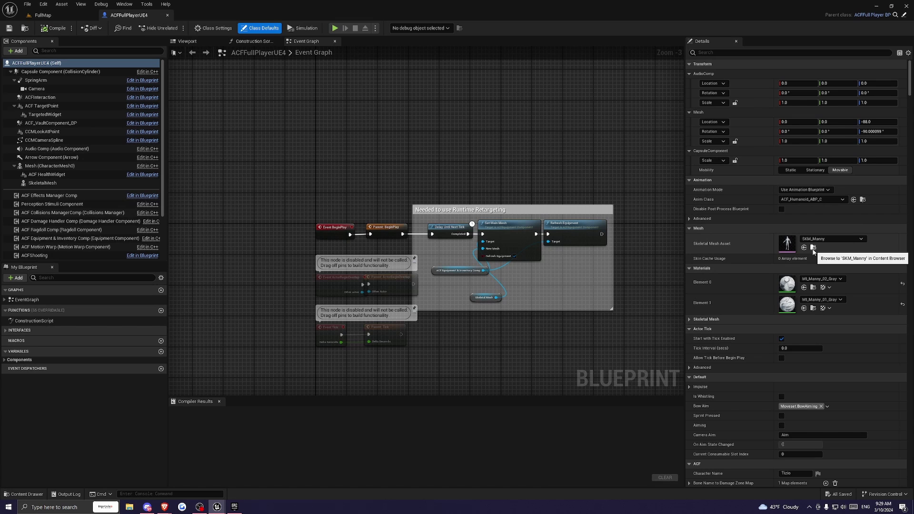
left_click(813, 248)
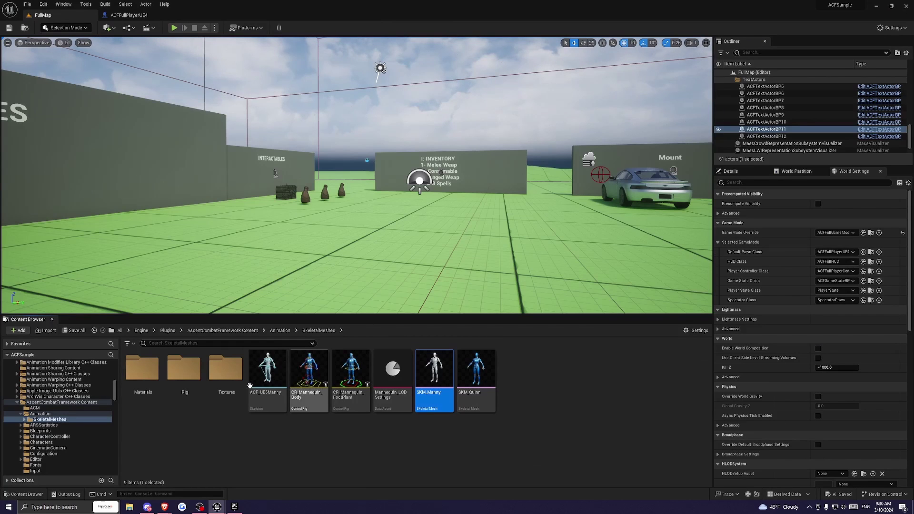
double_click(261, 379)
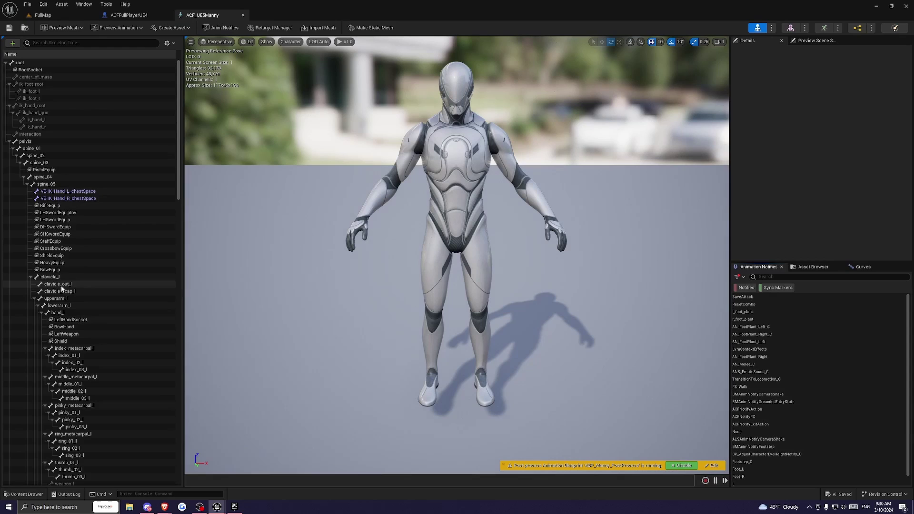
Locate the mesh asset used by the player's SkeletalMesh component and open the SK_Synty_Polygon_Unreal skeleton.
left_click(137, 15)
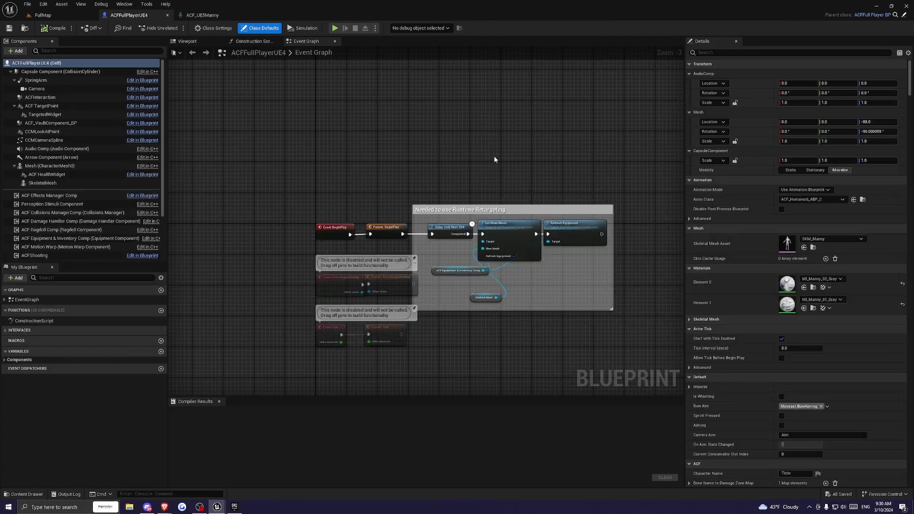
left_click(49, 183)
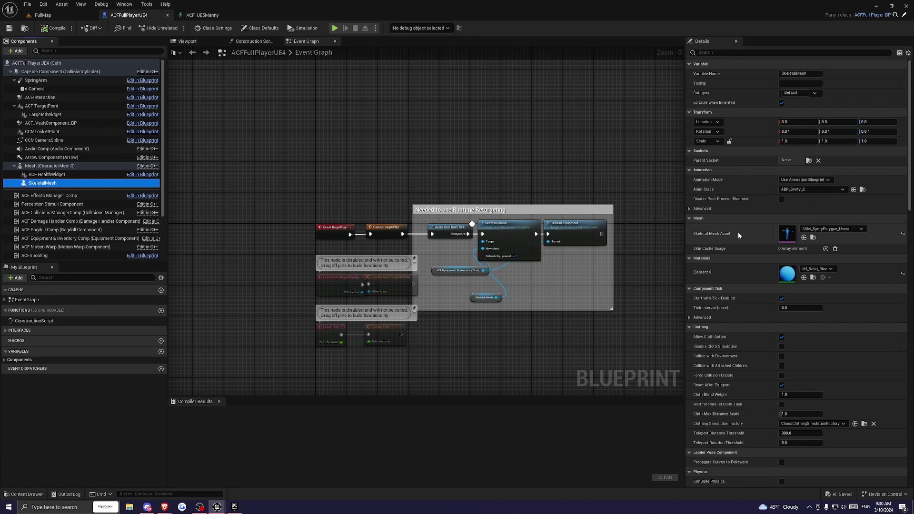
left_click(813, 238)
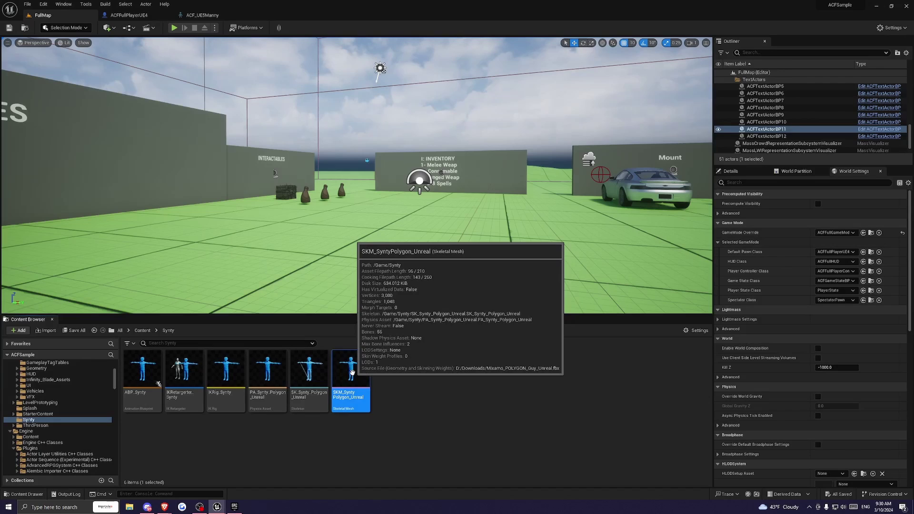
double_click(309, 368)
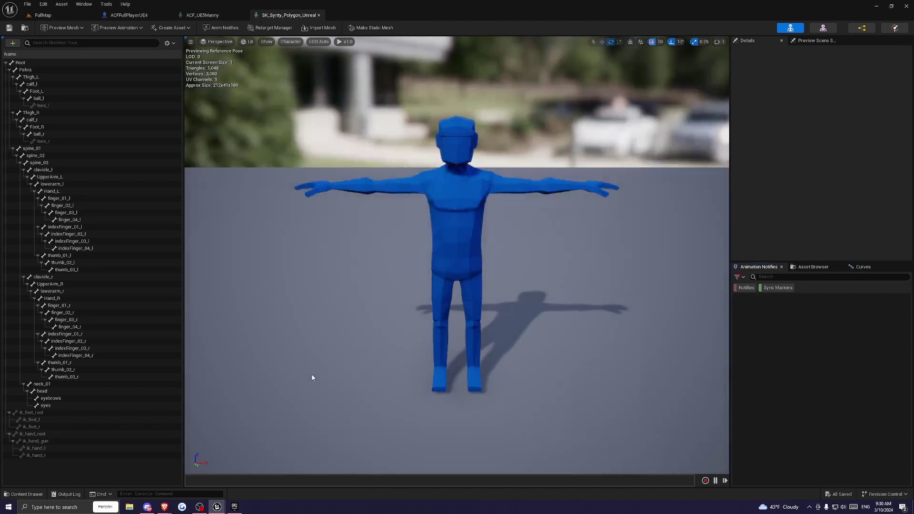
In the ACF_UE5Manny skeleton, copy the spine_05 equipment sockets from RifleEquip through BowEquip.
left_click(200, 14)
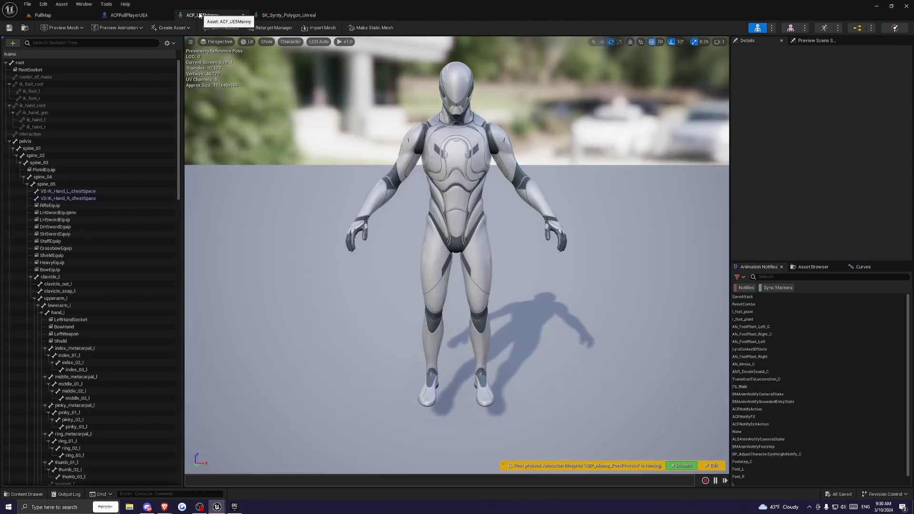
left_click(49, 205)
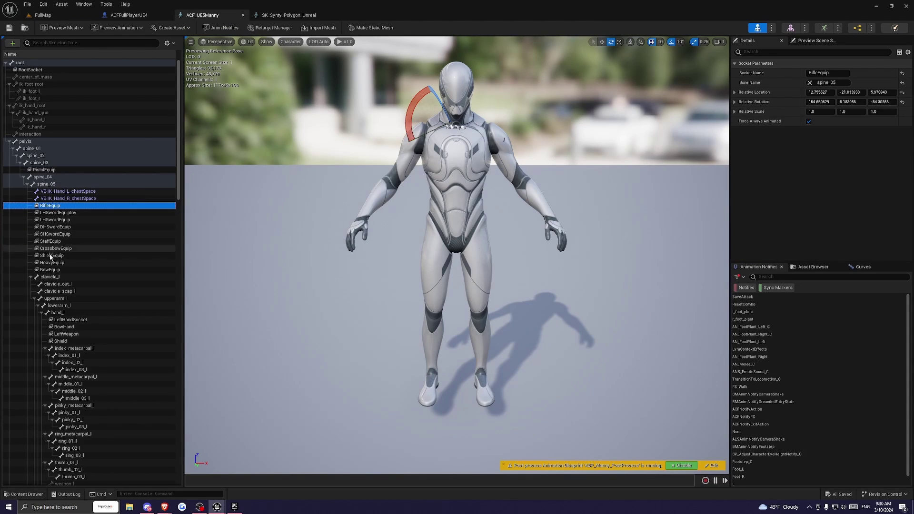
left_click(50, 269, "shift")
right_click(54, 237)
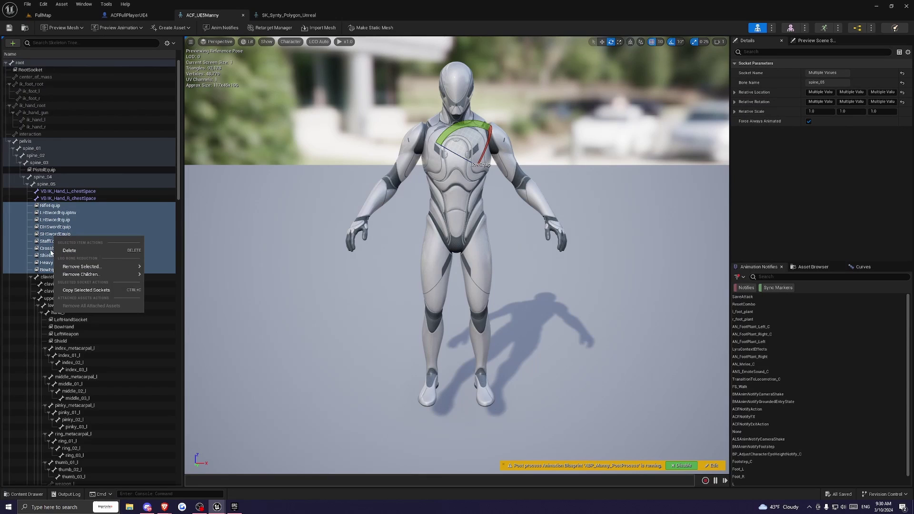
left_click(86, 290)
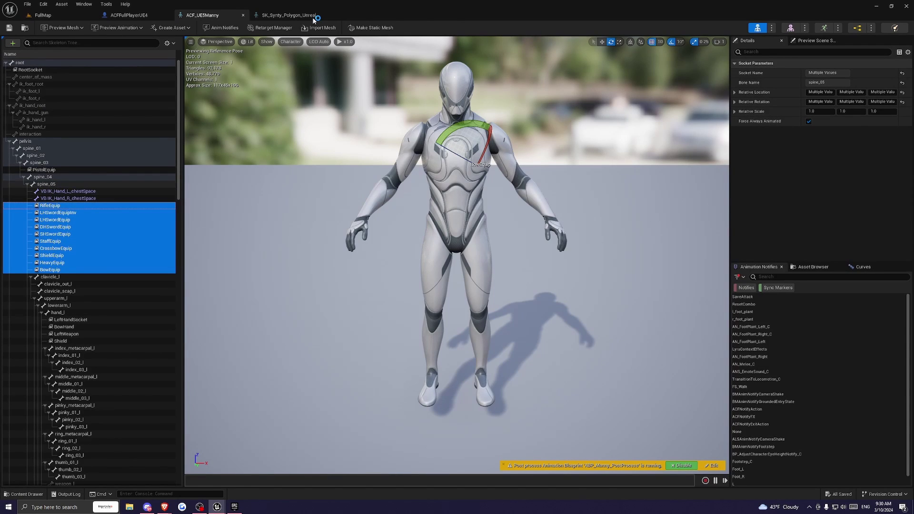
Paste the copied equipment sockets into the SK_Synty_Polygon_Unreal skeleton with the spine_03 bone selected.
left_click(289, 14)
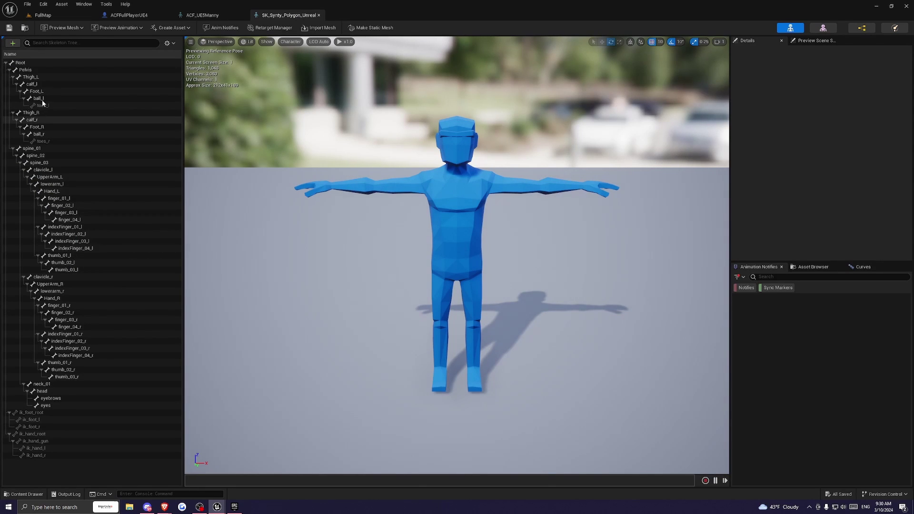
left_click(47, 164)
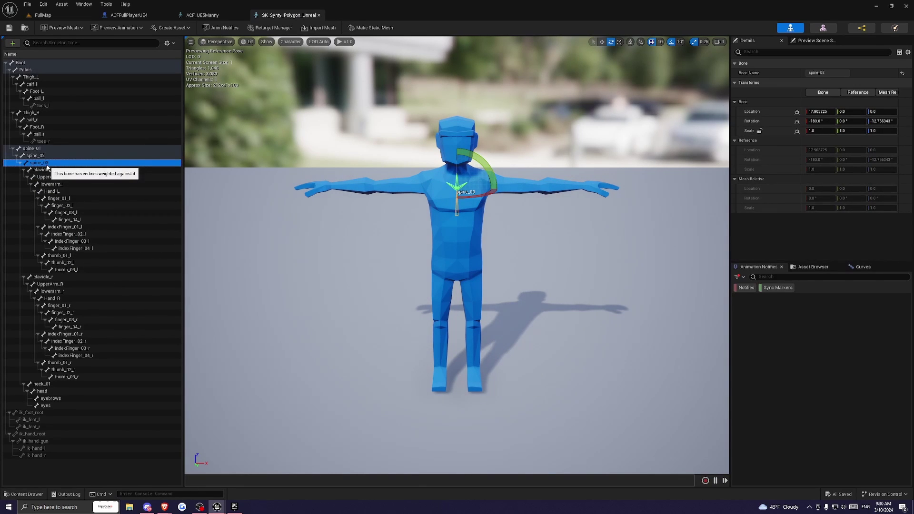
key("ctrl+v")
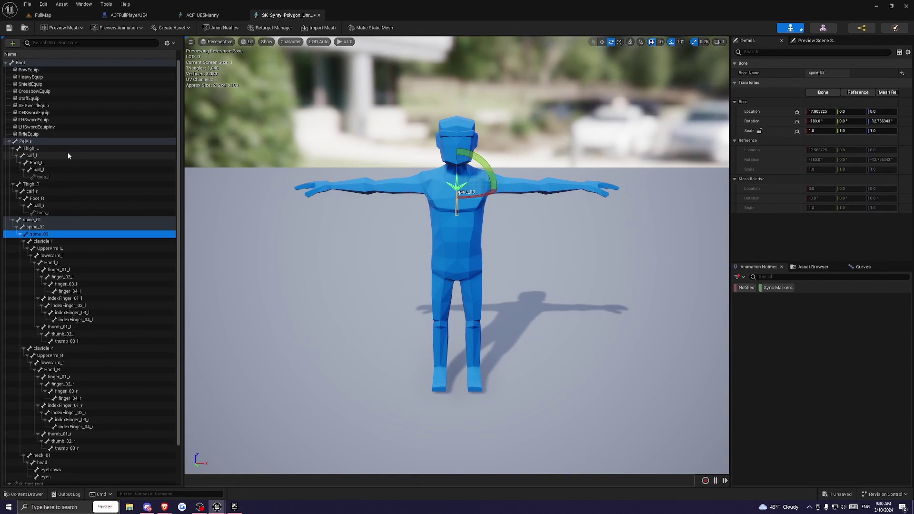
Reparent the BowEquip and HeavyEquip sockets from the Root bone to spine_03.
left_click(28, 70)
left_click_drag(28, 70, 33, 109)
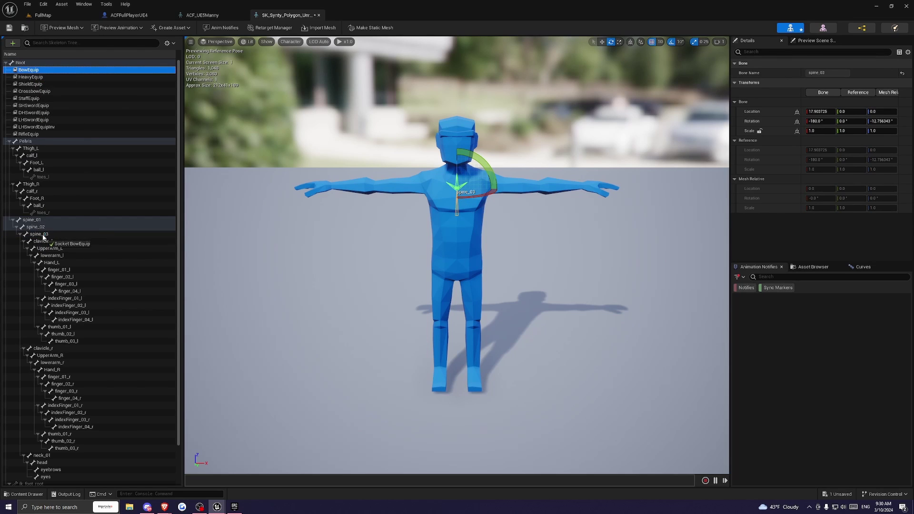
left_click_drag(43, 238, 46, 227)
left_click(29, 71)
Reparent the remaining sockets under Root, ShieldEquip through RifleEquip, to the spine_03 bone.
left_click(34, 70)
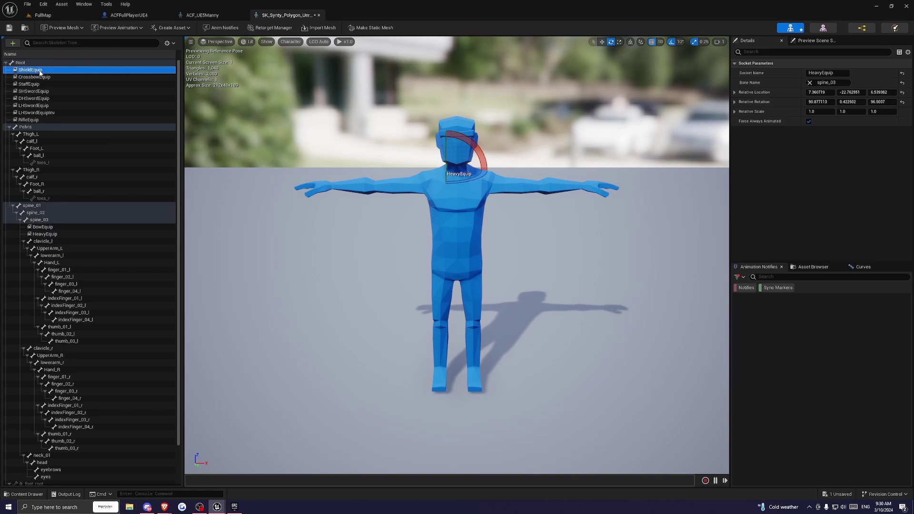
left_click(39, 121, "shift")
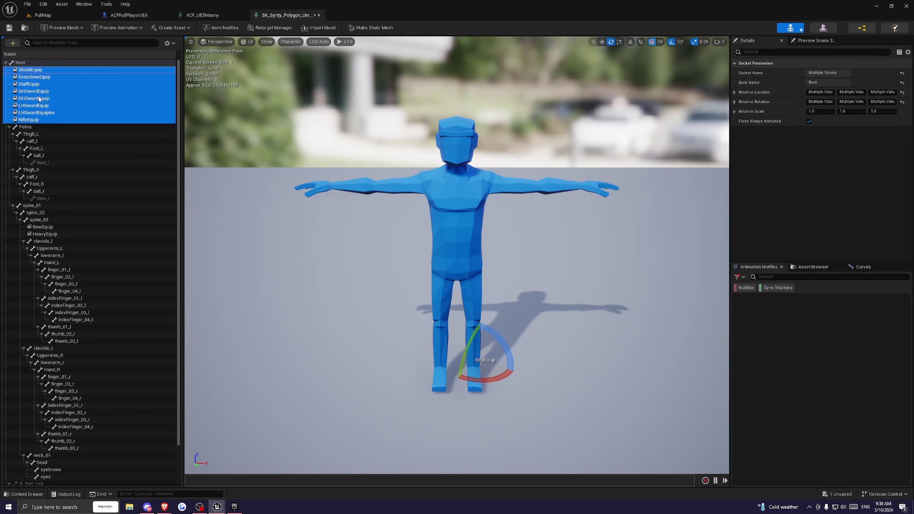
left_click(31, 71)
left_click(31, 119, "shift")
left_click_drag(39, 72, 45, 164)
left_click_drag(40, 223, 43, 206)
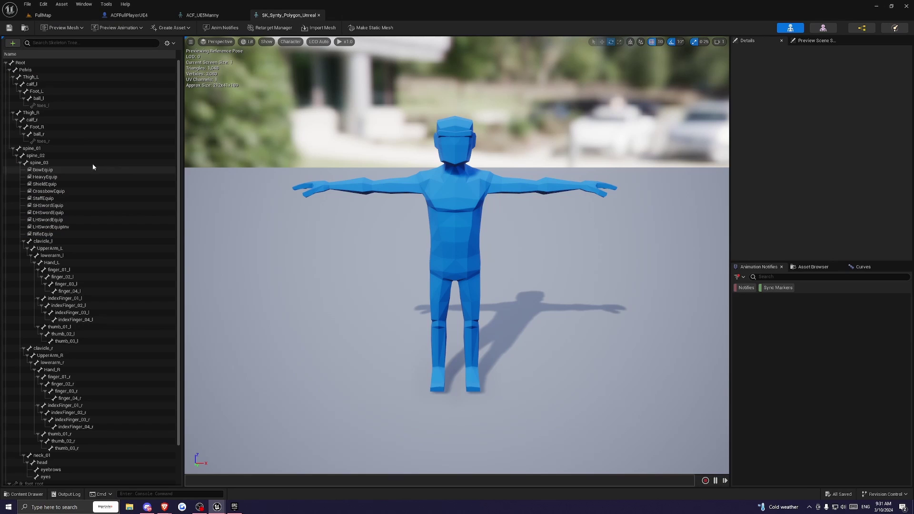
In the ACF_UE5Manny skeleton, copy the hand_l sockets from LeftHandSocket through Shield.
left_click(202, 15)
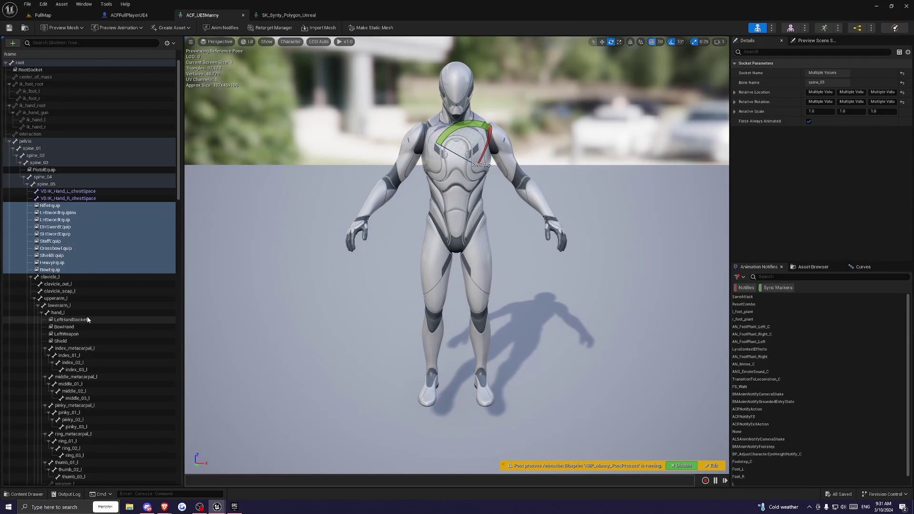
scroll(87, 319, "down", 5)
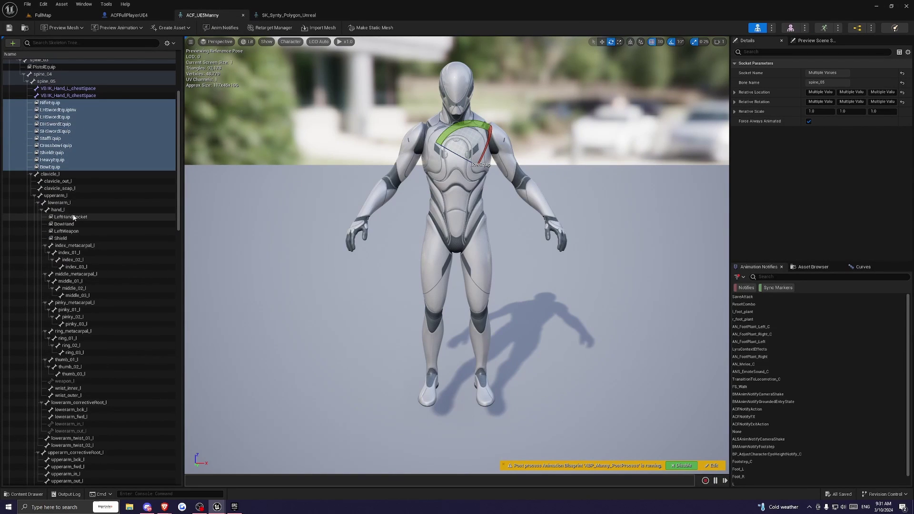
left_click(73, 218)
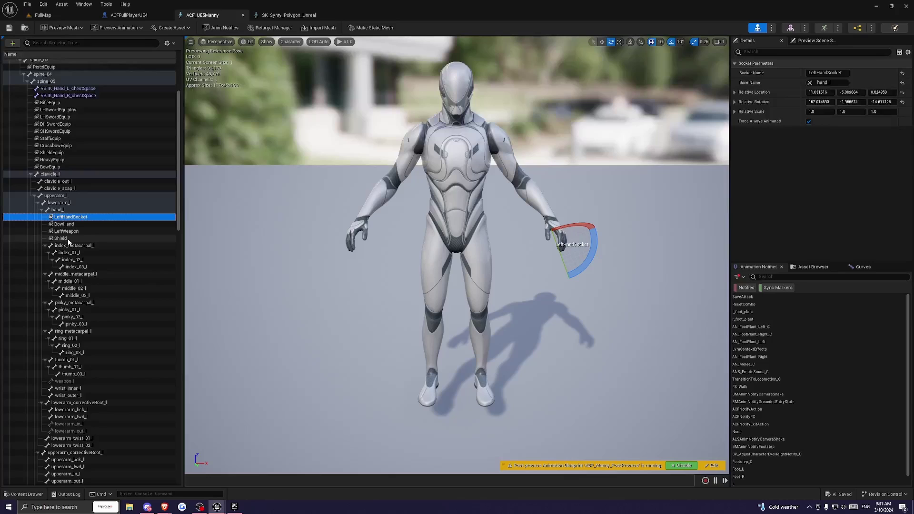
left_click(68, 240, "shift")
right_click(68, 239)
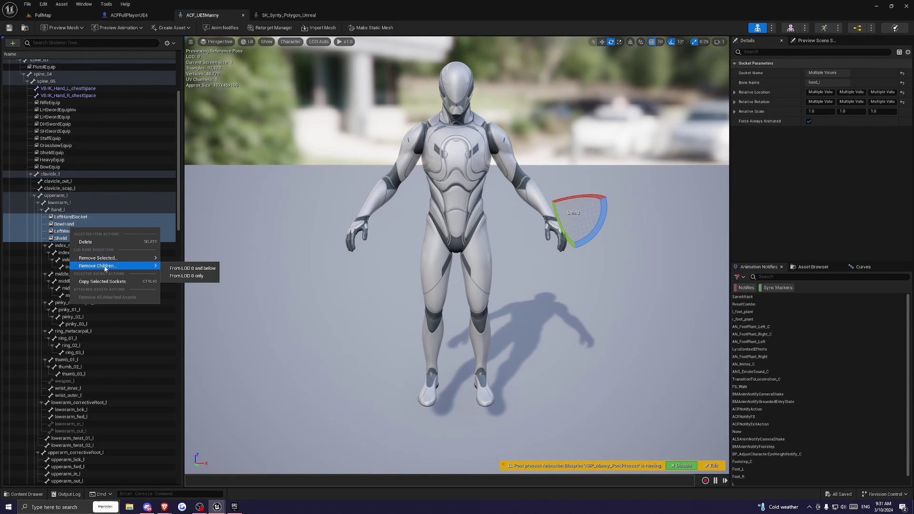
left_click(133, 282)
Paste the copied left-hand sockets onto the Hand_L bone of SK_Synty_Polygon_Unreal and check the Shield and LeftHandSocket placement.
left_click(281, 15)
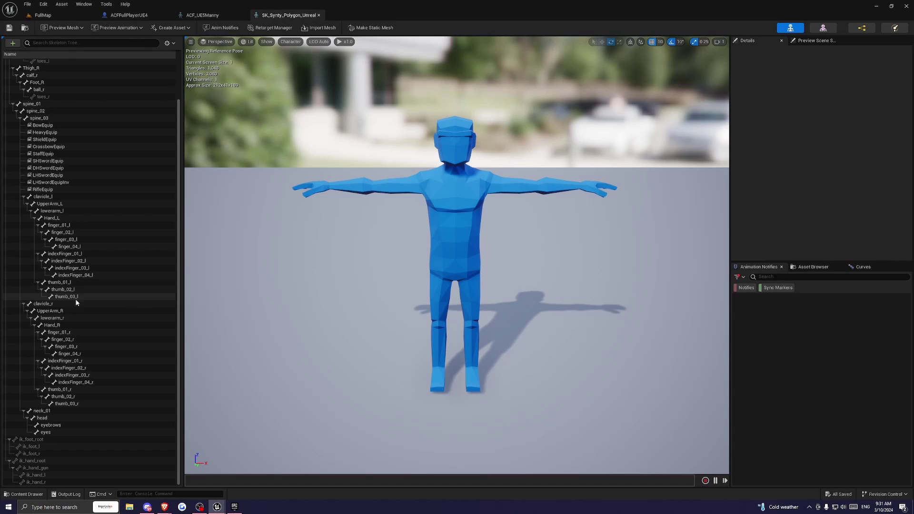
left_click(73, 326)
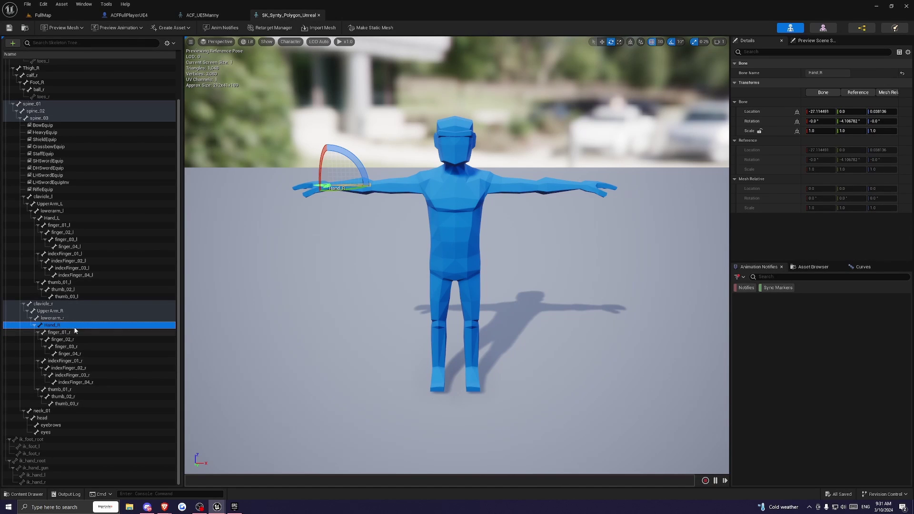
left_click(62, 219)
key("ctrl+v")
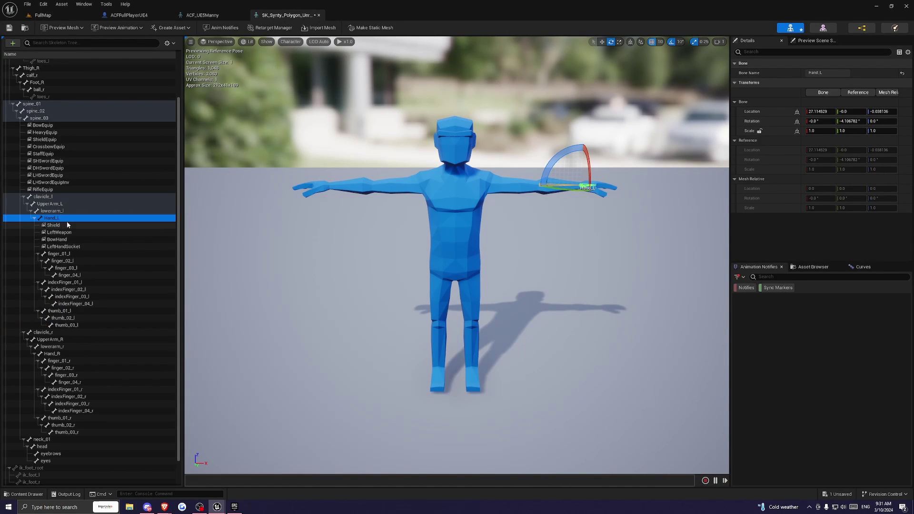
left_click(54, 226)
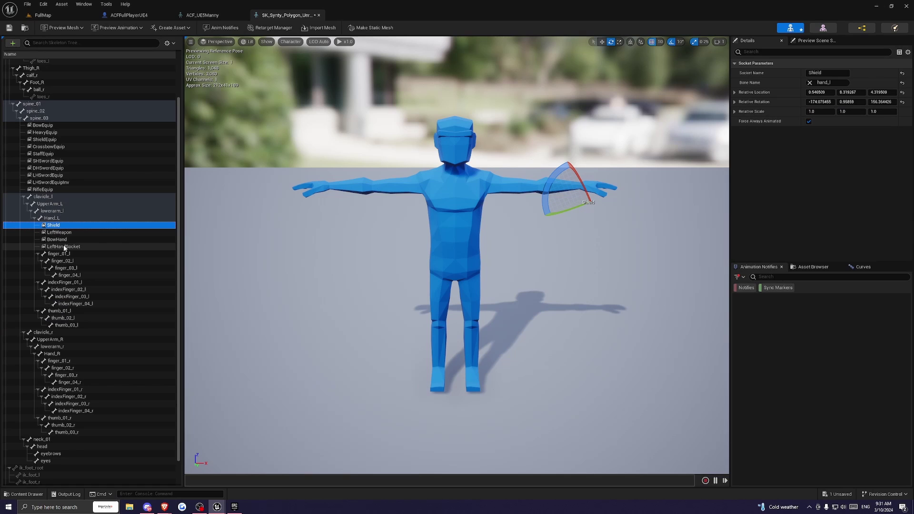
left_click(72, 247)
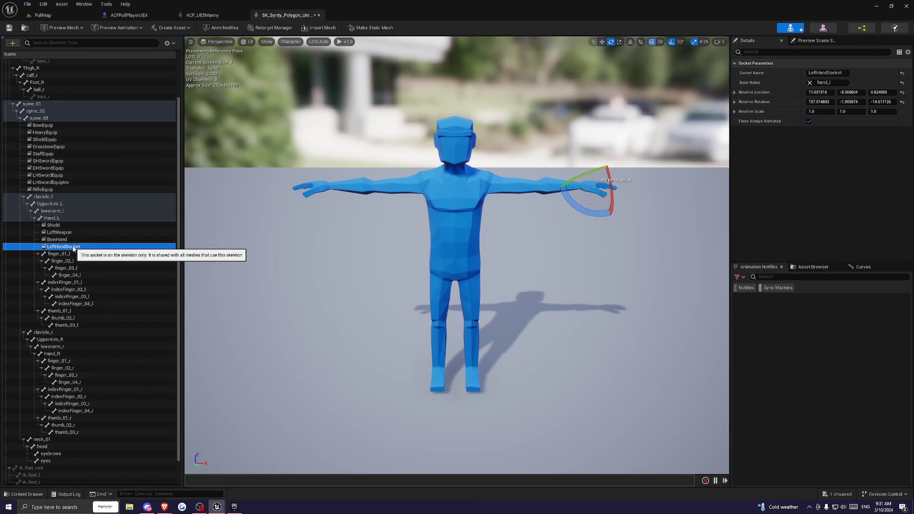
In the ACF_UE5Manny skeleton, copy the hand_r sockets from Spell through weaponR.
left_click(202, 15)
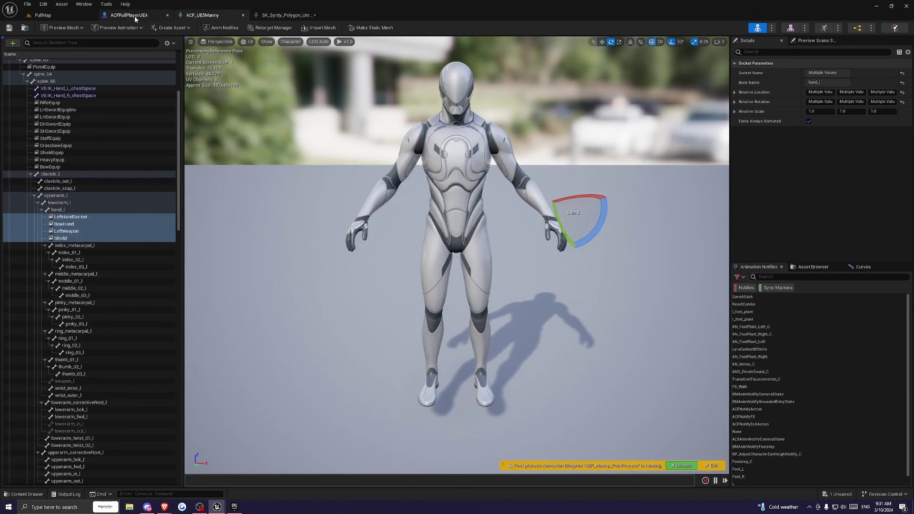
left_click(129, 15)
left_click(286, 15)
left_click(203, 15)
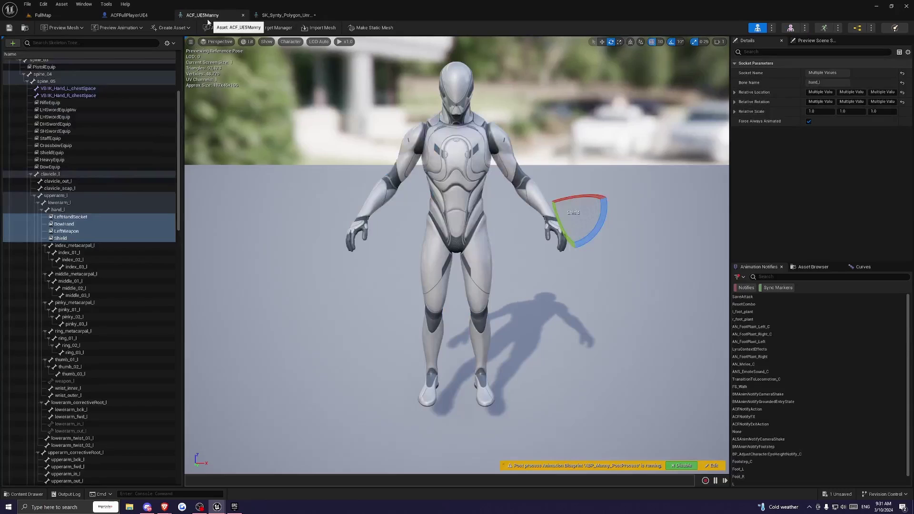
scroll(104, 282, "down", 10)
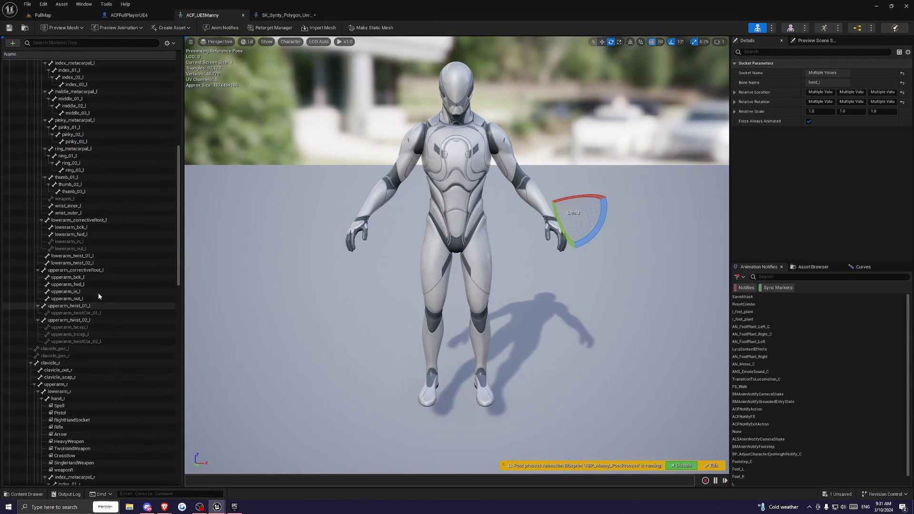
left_click(64, 257)
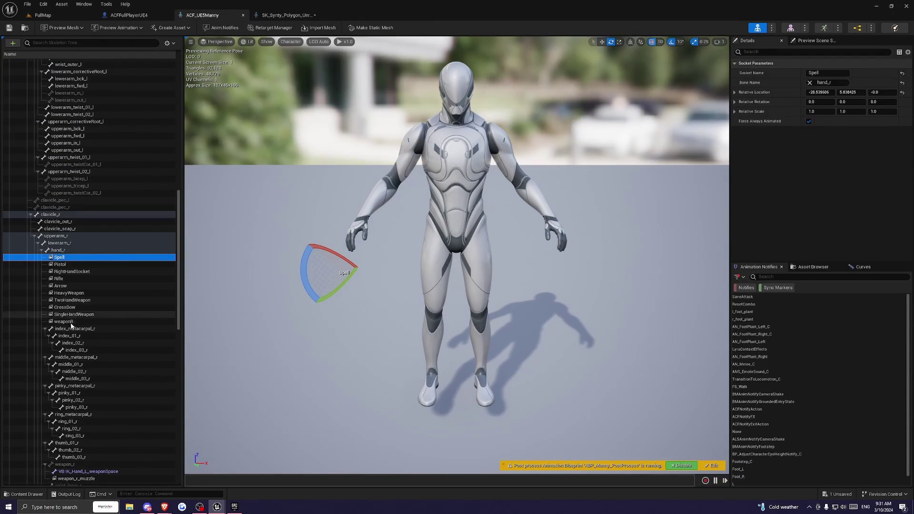
left_click(86, 322, "shift")
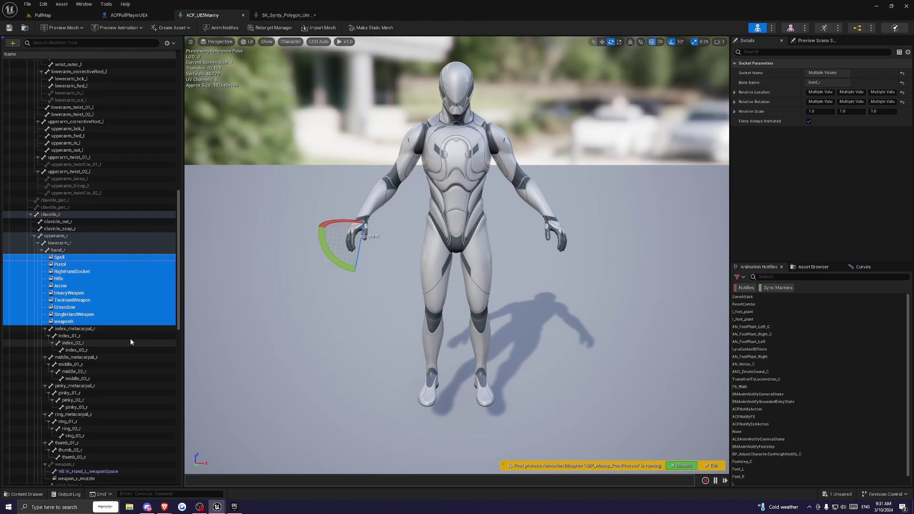
Paste the copied right-hand sockets onto the Hand_R bone of SK_Synty_Polygon_Unreal and save the skeleton.
left_click(284, 15)
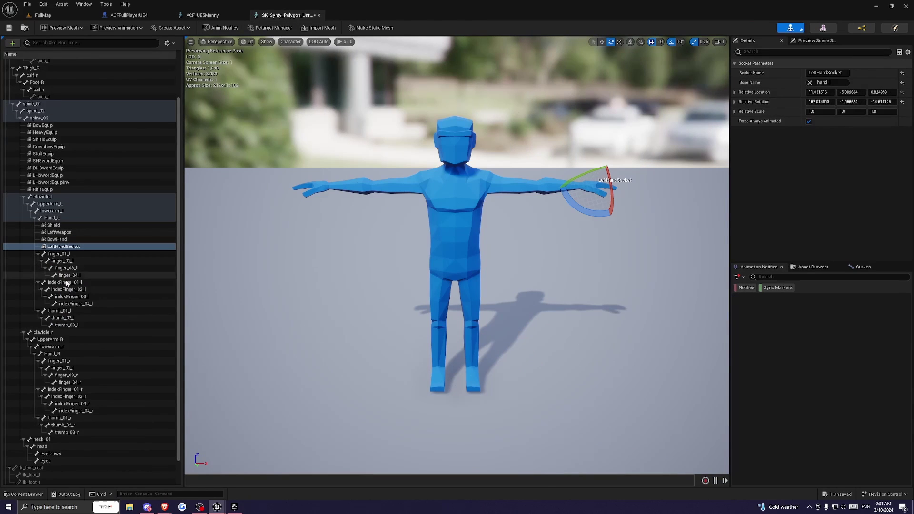
left_click(62, 354)
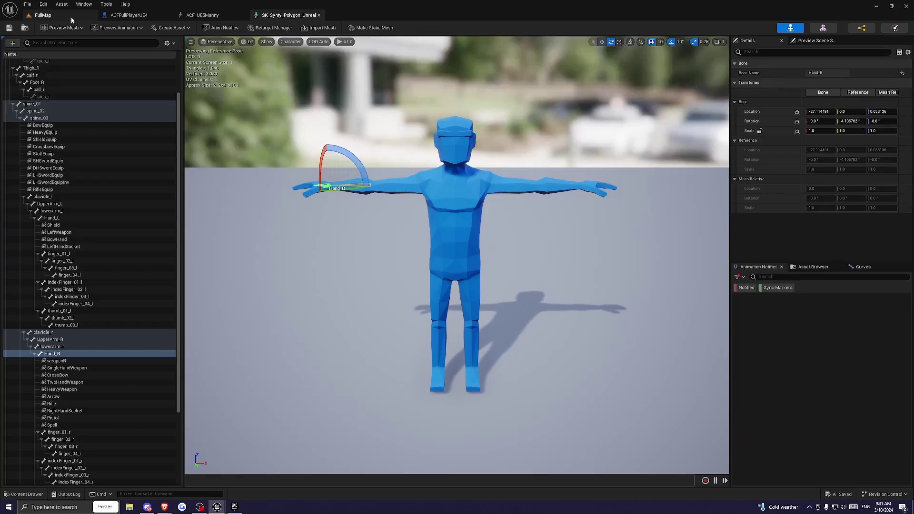
left_click(56, 16)
left_click(279, 15)
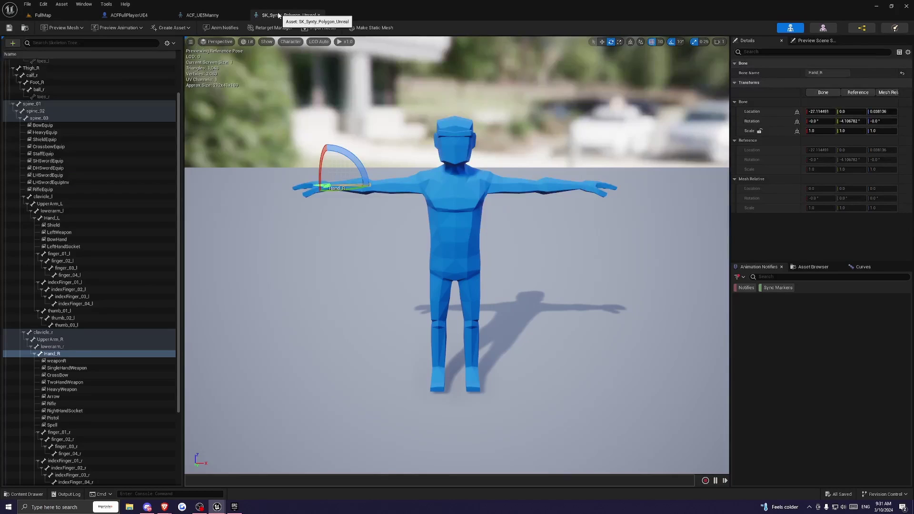
key("a")
right_click_drag(253, 117, 257, 191)
scroll(254, 117, "down", 1)
scroll(253, 118, "up", 1)
key("w")
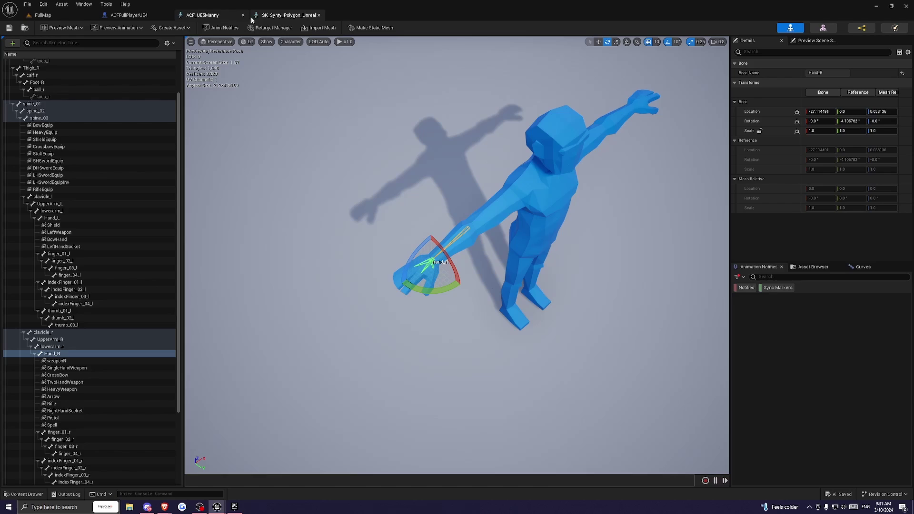
key("ctrl+s")
Play FullMap in the editor and walk the Synty character around to check the weapons on its back.
left_click(51, 17)
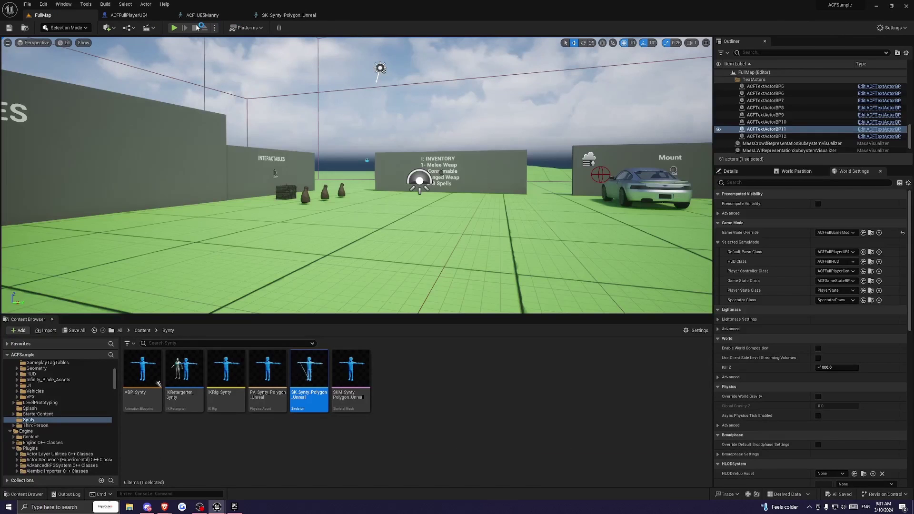
key("alt+p")
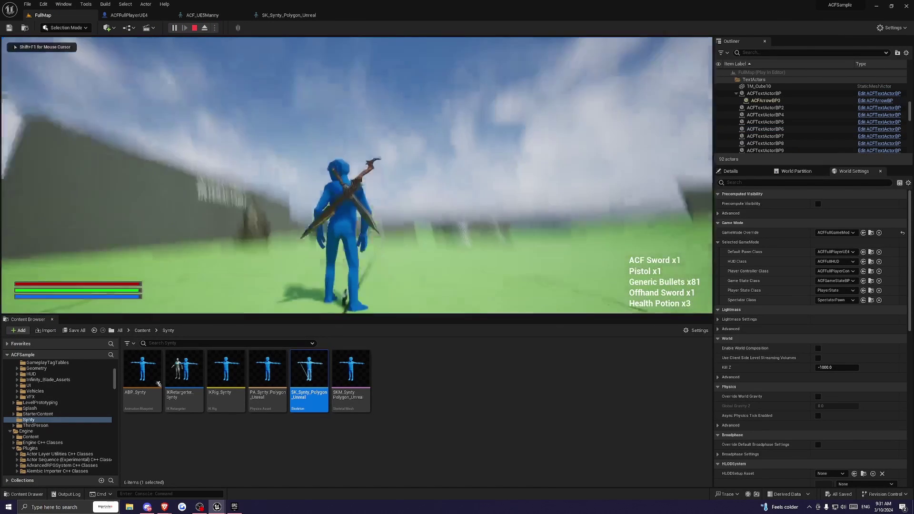
key("w")
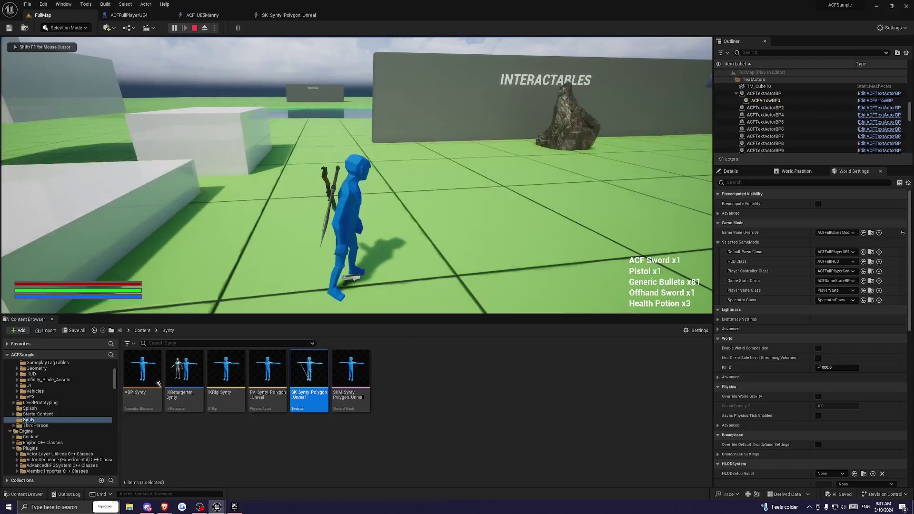
key("w")
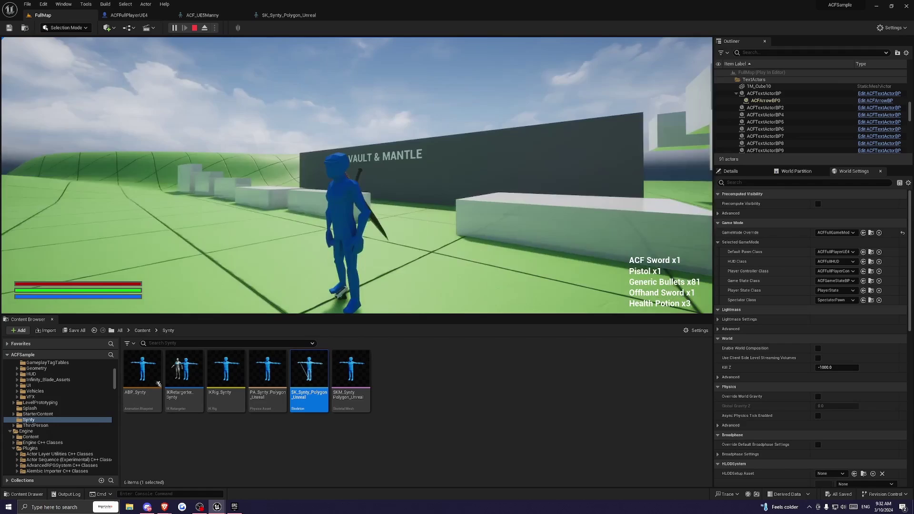
Move and attack with the drawn weapons in the play session to check how they sit in the character's hands.
key("w")
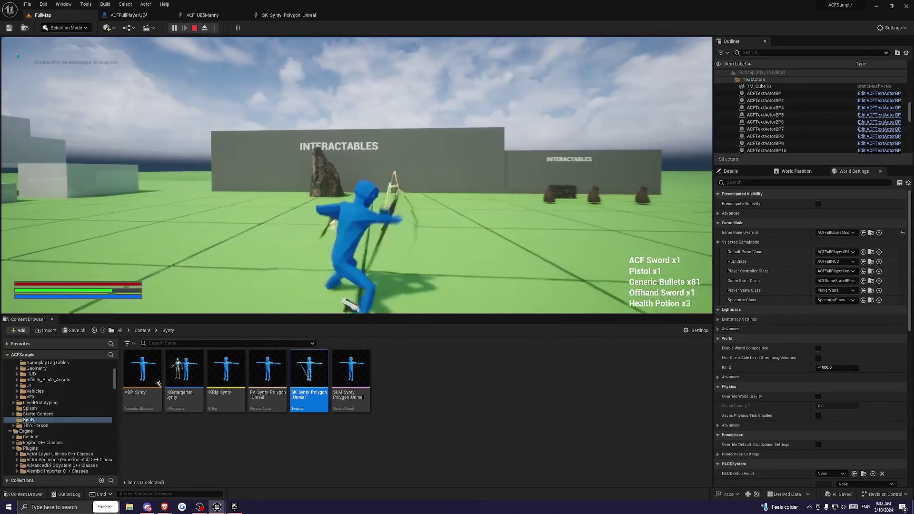
left_click(159, 383)
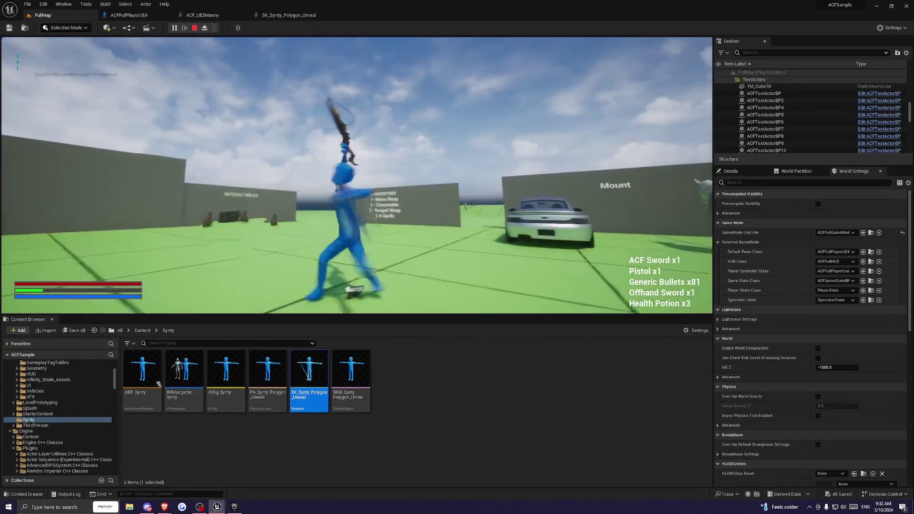
left_click(357, 175)
key("w")
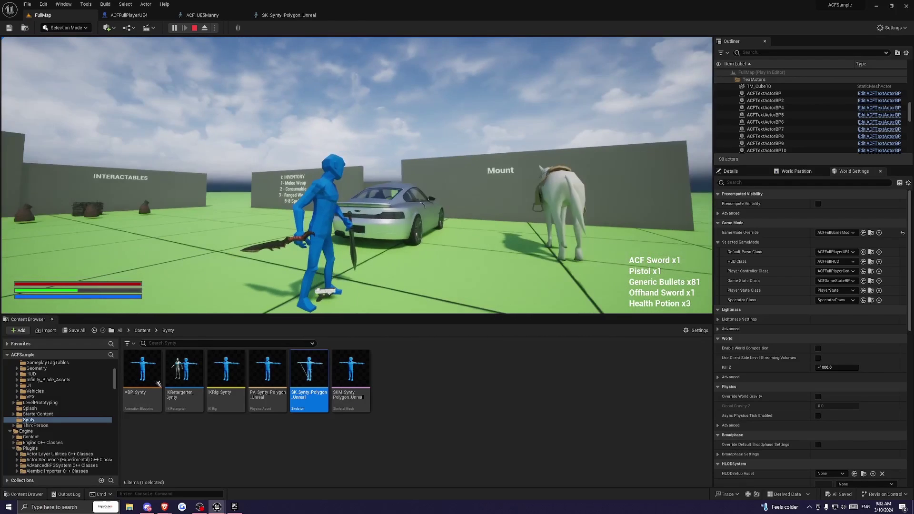
key("w")
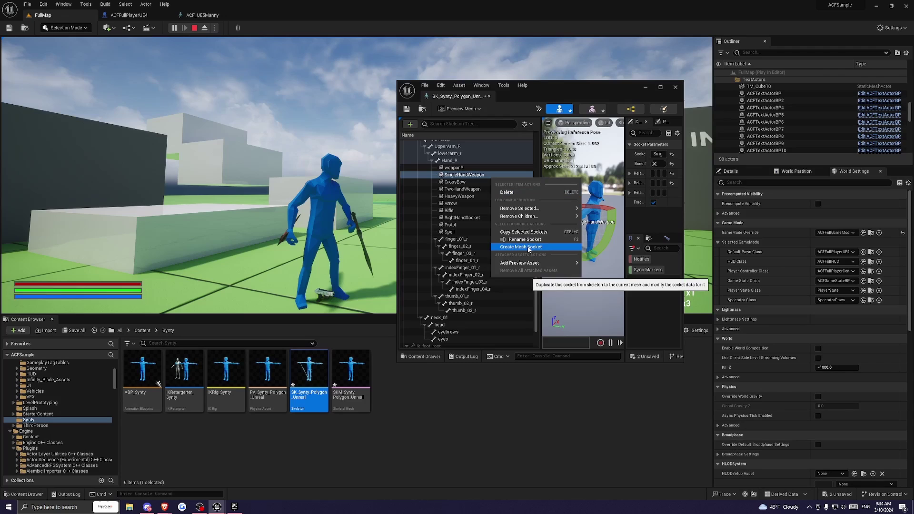
Add SK_Blade_DragonSword as a preview asset on the SingleHandWeapon socket of the Synty skeleton.
mouse_move(524, 263)
type("sword")
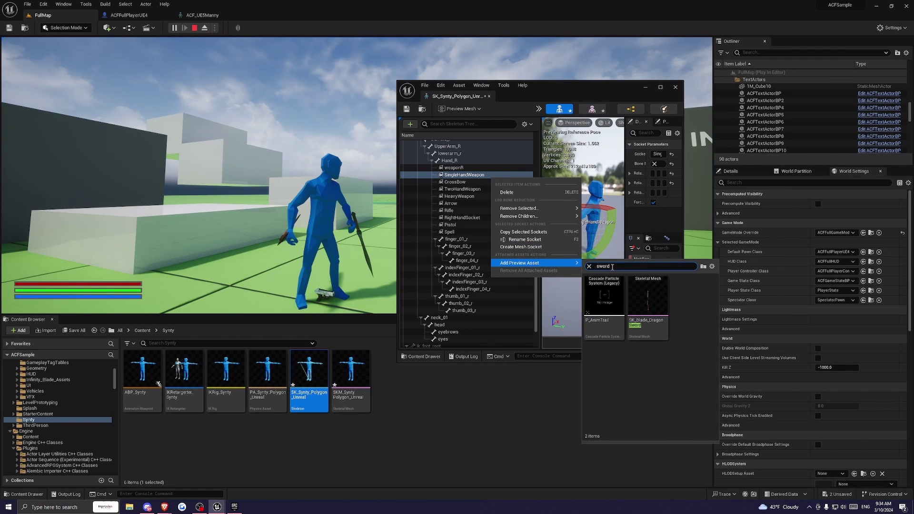
left_click(648, 300)
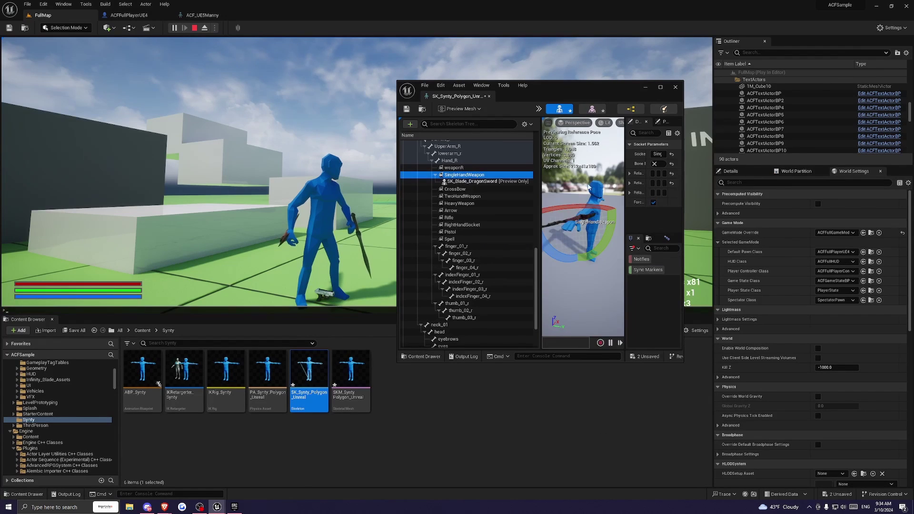
Rotate the SingleHandWeapon socket to about (175, -20, -60) and move it into the right hand at about (-17.3, -1.5, -3.6).
left_click_drag(582, 209, 575, 205)
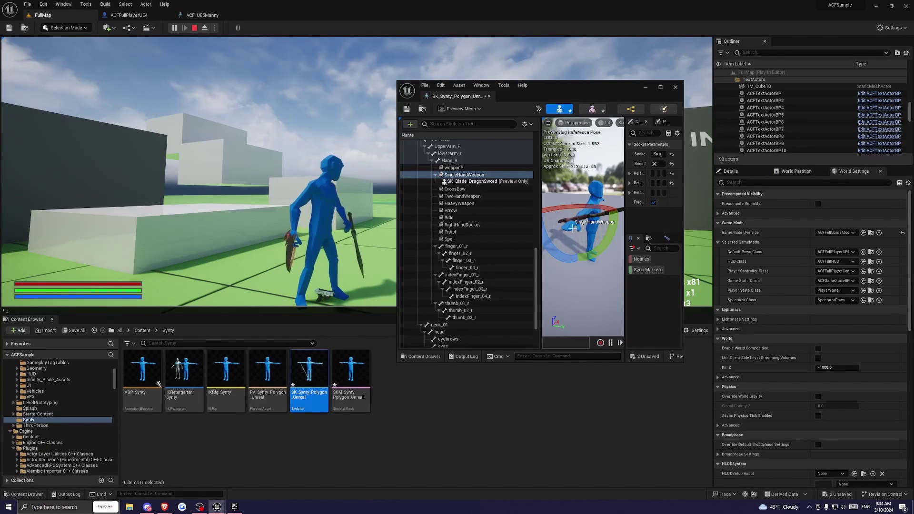
left_click_drag(560, 246, 593, 238)
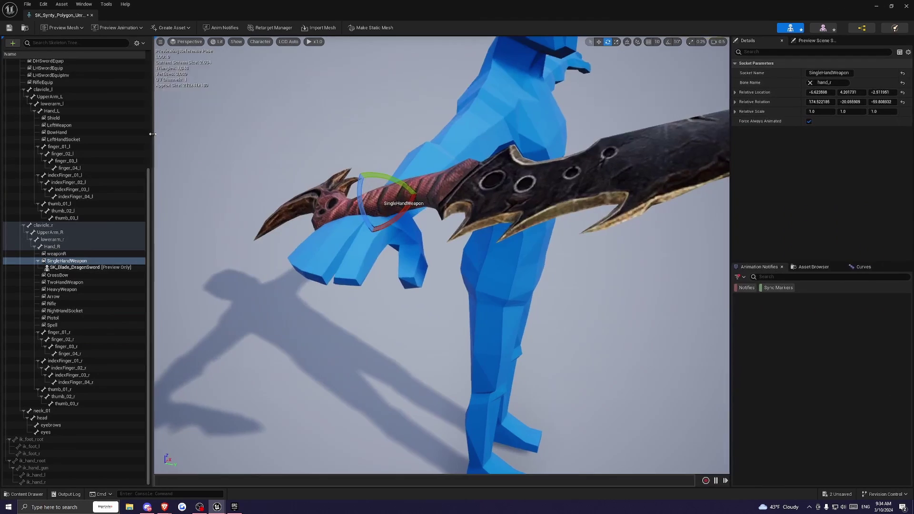
mouse_move(153, 134)
left_mouse_down()
mouse_move(123, 134)
mouse_move(139, 134)
left_mouse_up()
scroll(285, 228, "down", 3)
key("w")
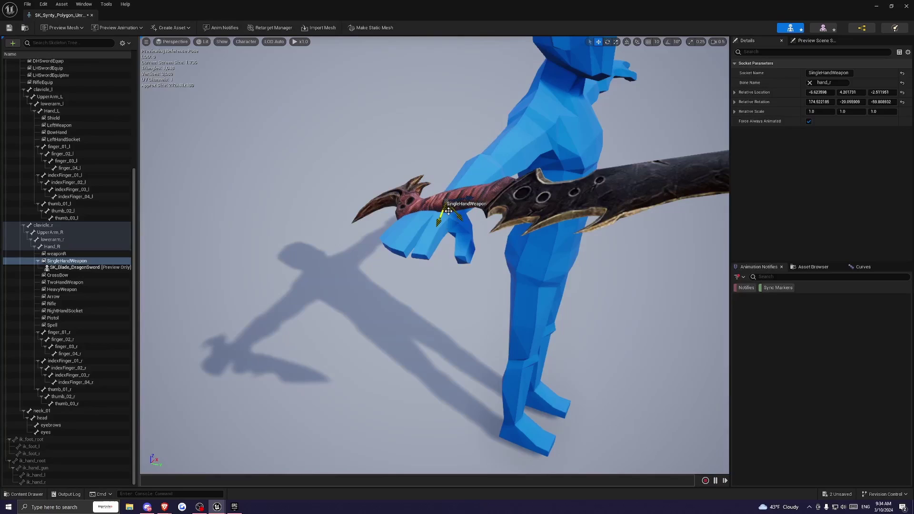
left_click_drag(438, 220, 404, 230)
Try rotating the SingleHandWeapon socket to about (177, 21, 97), undo that rotation, and inspect the sword grip in the right hand.
key("e")
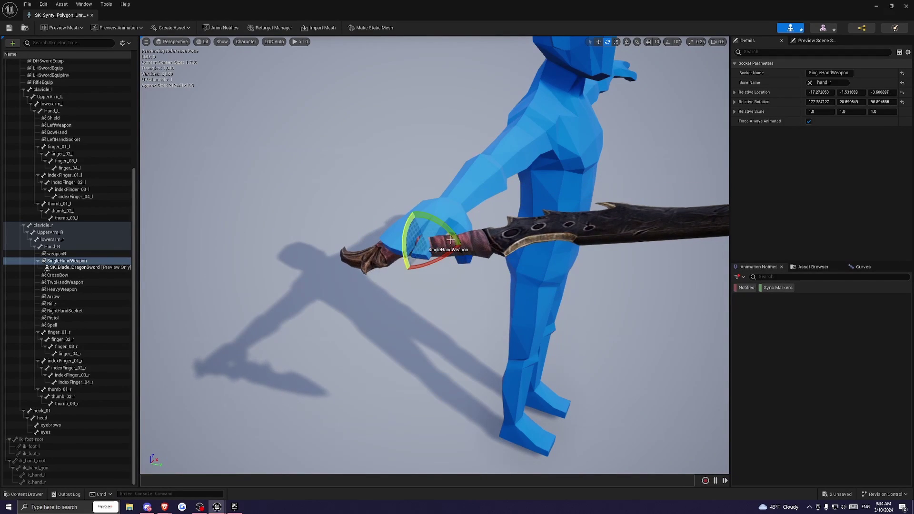
right_click_drag(404, 229, 500, 191)
right_click_drag(352, 318, 238, 318)
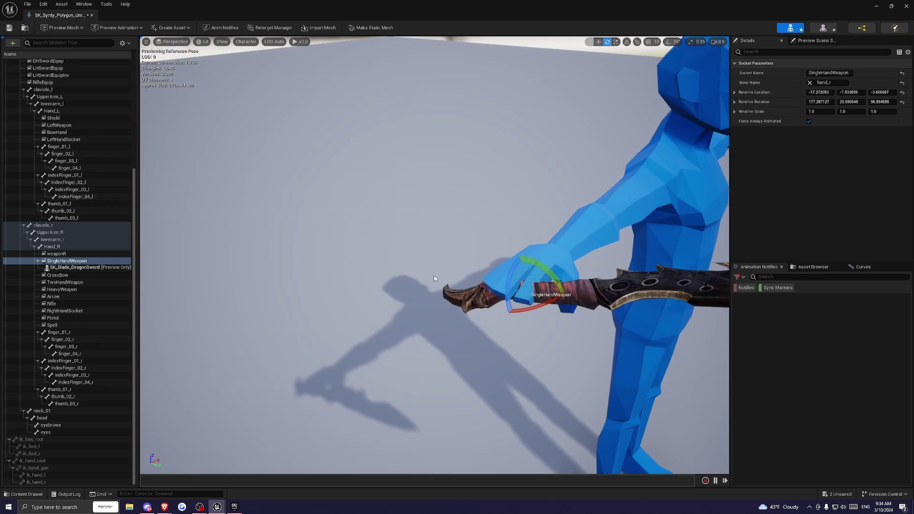
key("ctrl+z")
left_click_drag(434, 278, 666, 279, "alt")
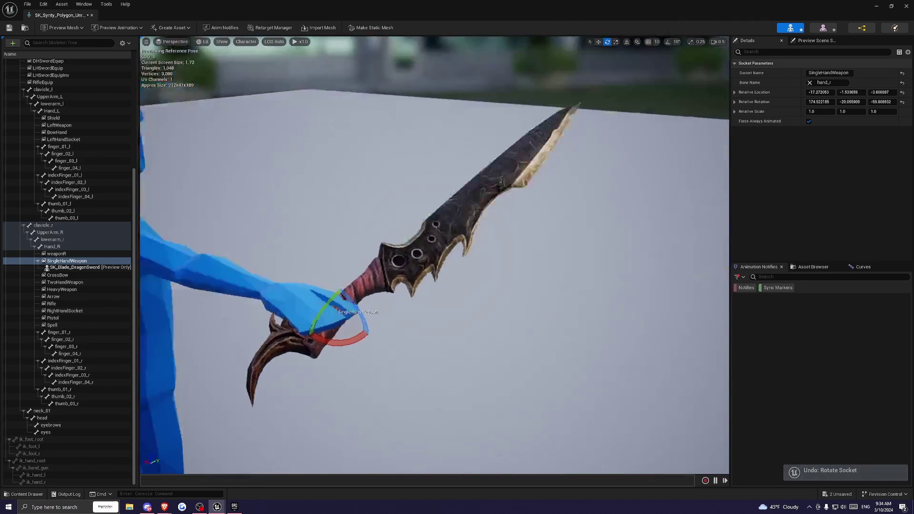
left_click_drag(407, 286, 298, 302, "alt")
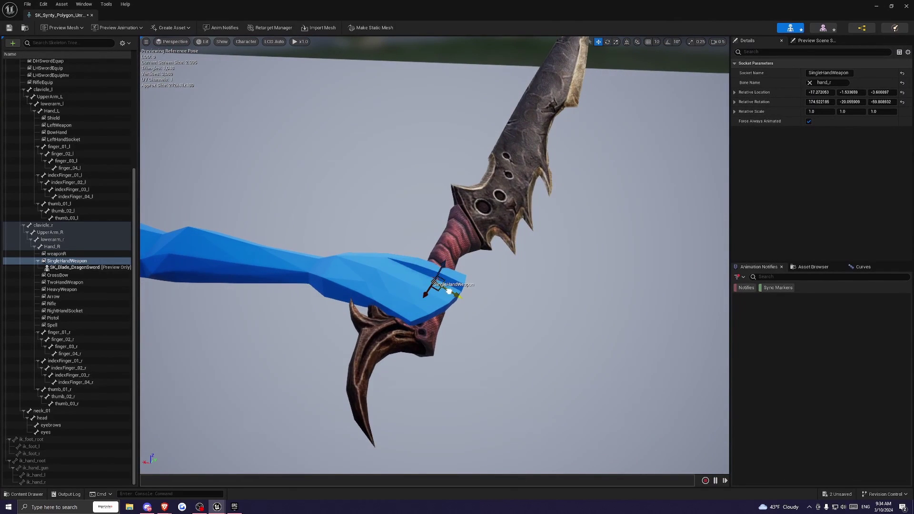
Move the SingleHandWeapon socket to about (-10.5, -3.1, -2.4) and rotate it to about (174, -28, -59) so the right hand grips the sword.
left_click_drag(449, 291, 407, 284)
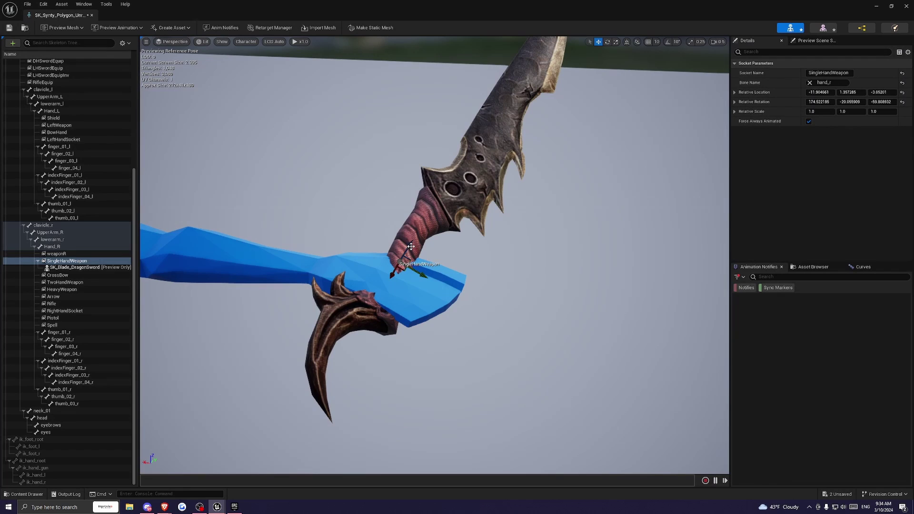
left_click_drag(411, 246, 404, 255)
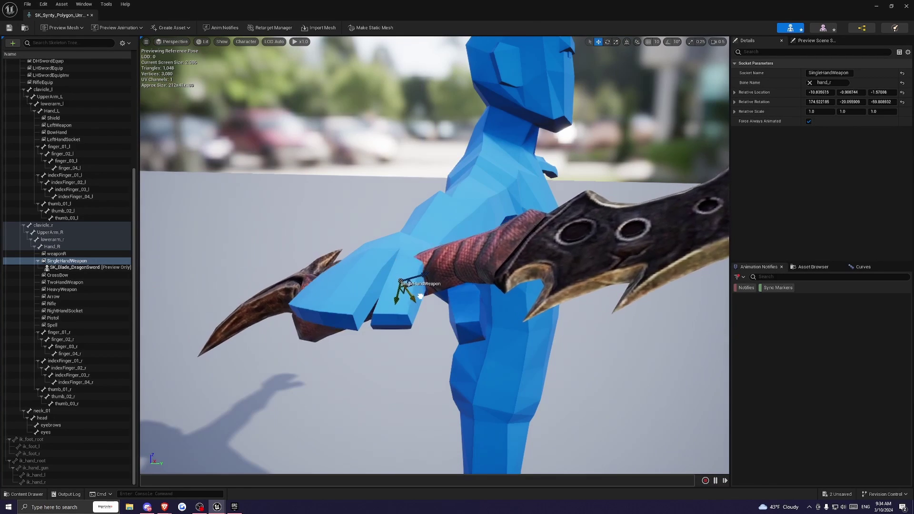
left_click_drag(416, 298, 435, 307)
left_click_drag(425, 272, 359, 325)
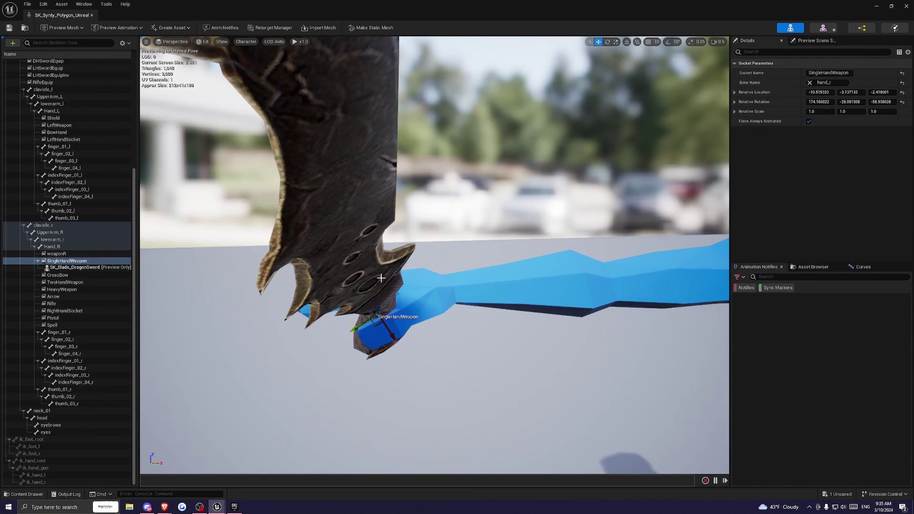
right_click_drag(381, 277, 366, 301)
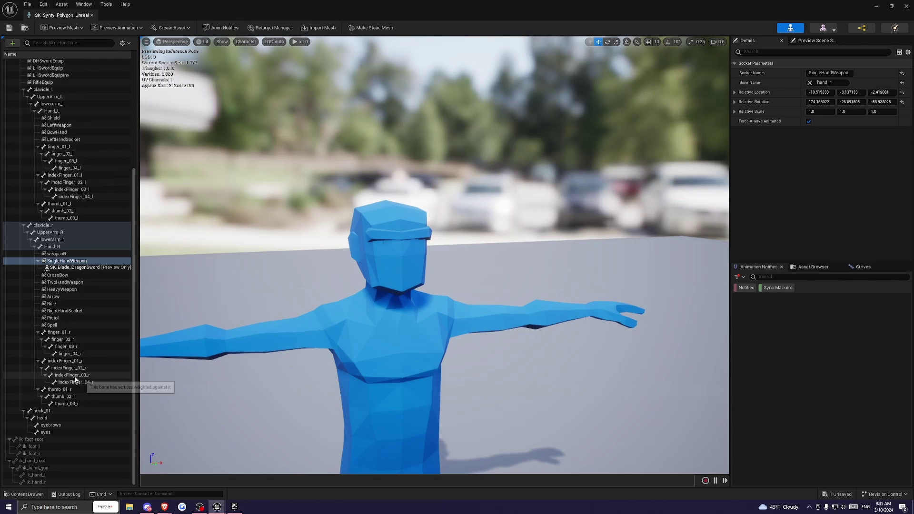
Add SK_Blade_DragonSword as a preview asset on the LeftWeapon socket of the left hand.
left_click(74, 124)
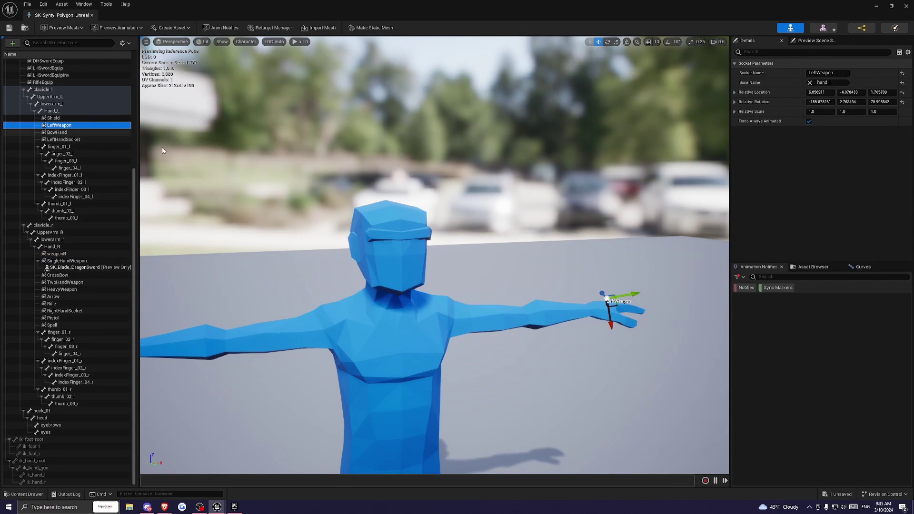
key("f")
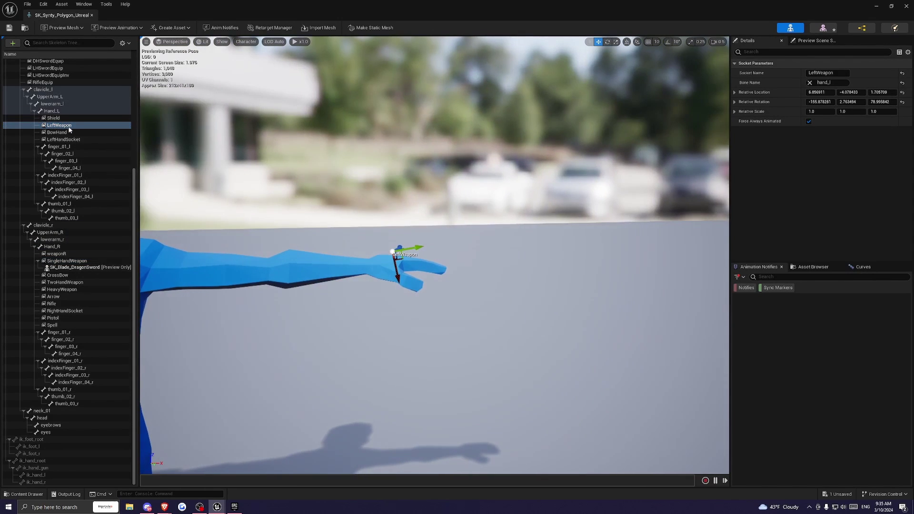
right_click(69, 129)
mouse_move(118, 212)
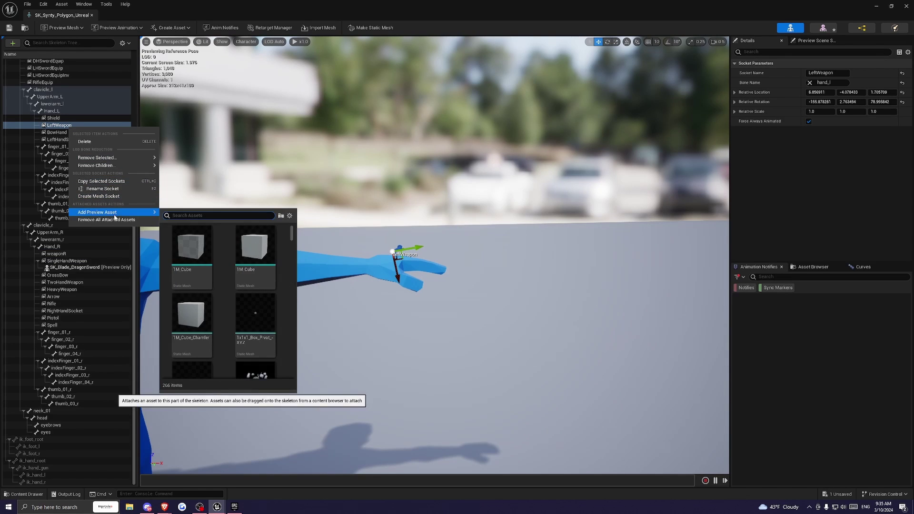
type("sw")
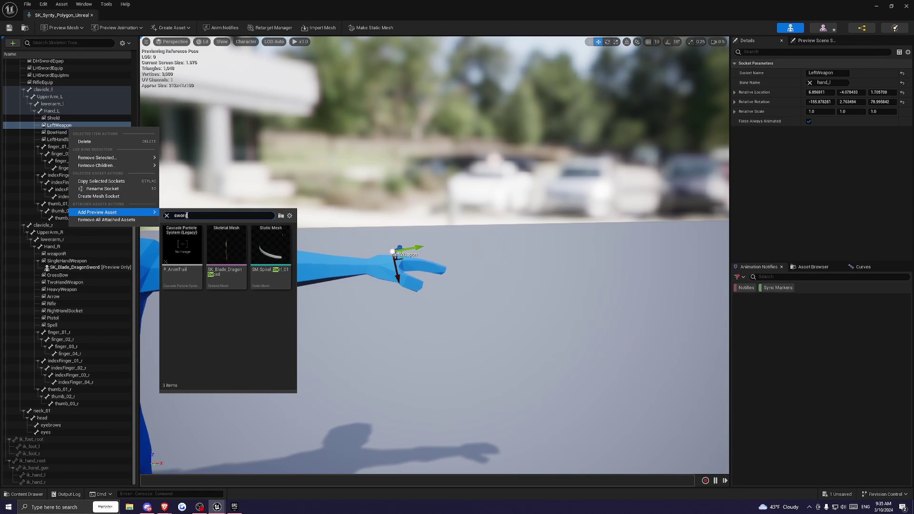
type("ord")
left_click(227, 245)
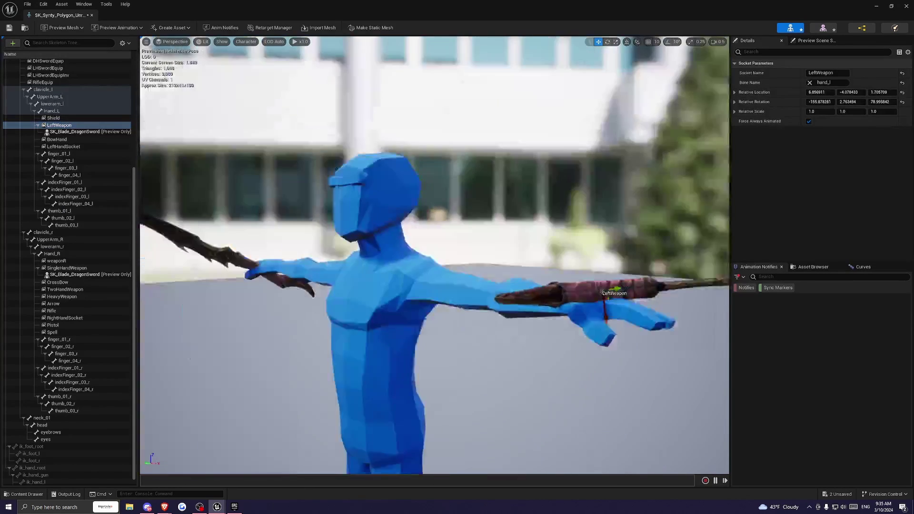
Flip the LeftWeapon socket's direction by rotating it to about (-24, -2, -101).
mouse_move(536, 300)
right_mouse_down()
mouse_move(571, 362)
mouse_move(526, 305)
mouse_move(535, 300)
right_mouse_up()
key("e")
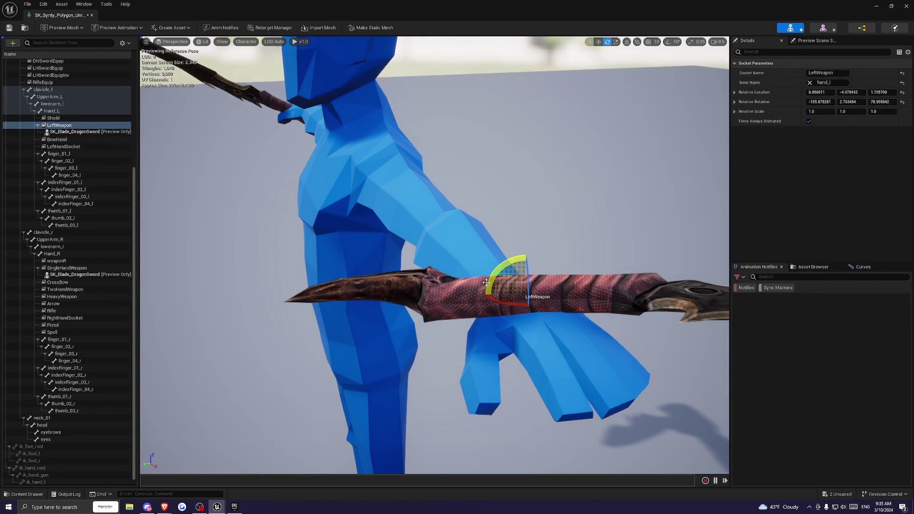
left_click_drag(486, 282, 549, 219)
right_click_drag(487, 282, 466, 266)
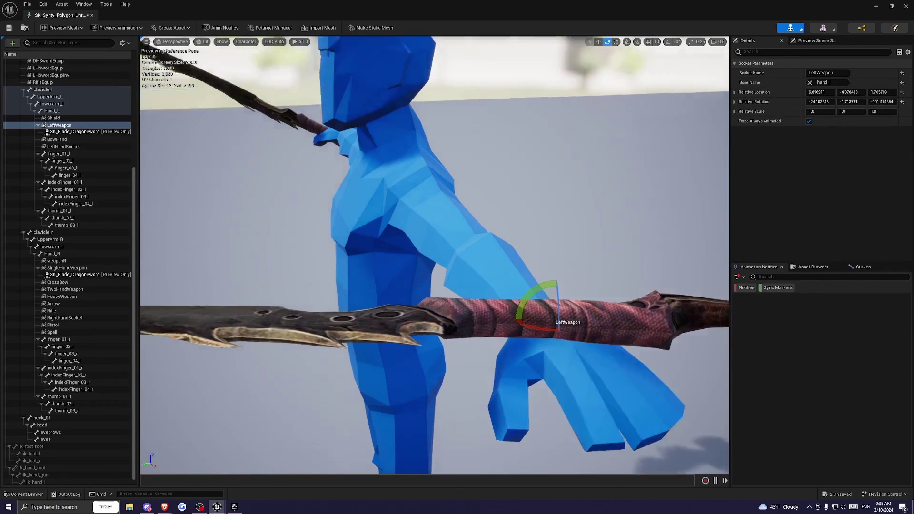
mouse_move(565, 243)
right_mouse_down()
mouse_move(666, 243)
mouse_move(704, 257)
mouse_move(566, 243)
right_mouse_up()
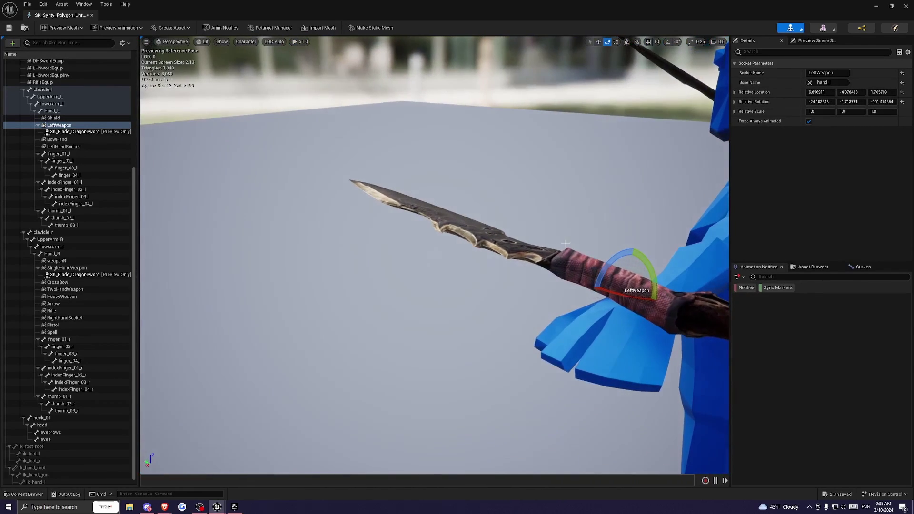
Move the LeftWeapon socket into the left hand at about (12.5, 2.4, 3.6) and rotate it to about (-19, -14, -72).
left_click_drag(592, 287, 603, 331)
mouse_move(564, 300)
right_mouse_down()
mouse_move(666, 300)
mouse_move(564, 300)
right_mouse_up()
left_click_drag(514, 280, 543, 325)
key("e")
mouse_move(555, 270)
left_mouse_down()
mouse_move(551, 284)
mouse_move(557, 277)
left_mouse_up()
left_click_drag(542, 310, 619, 286, "alt")
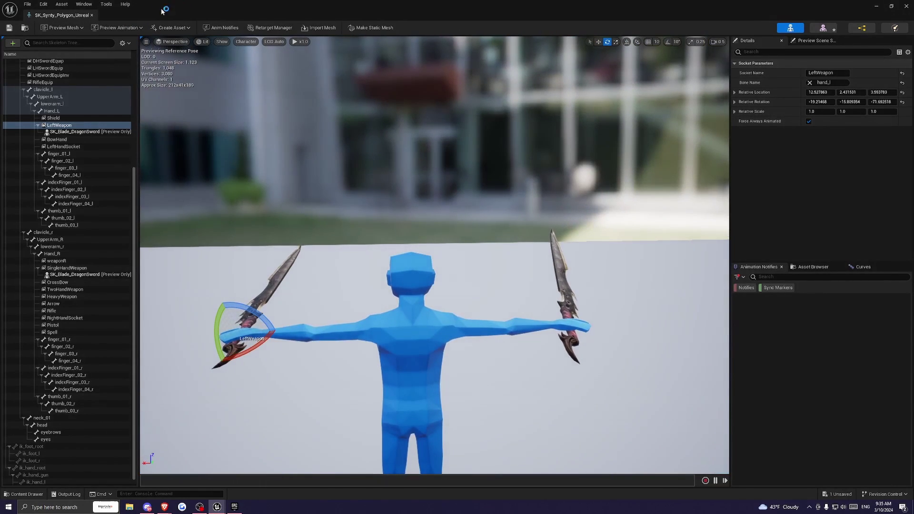
Save the Synty skeleton, close its editor window, and return control to the running play session.
left_click_drag(162, 10, 580, 118)
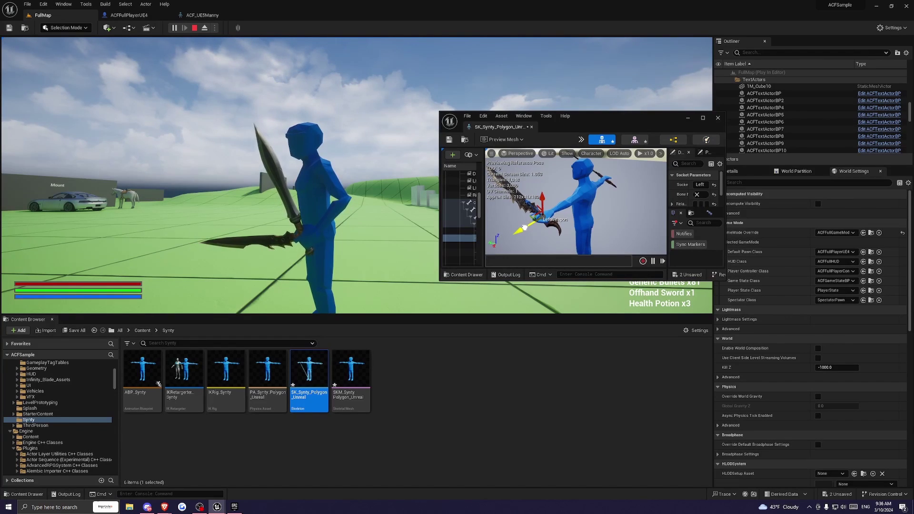
key("shift+F1")
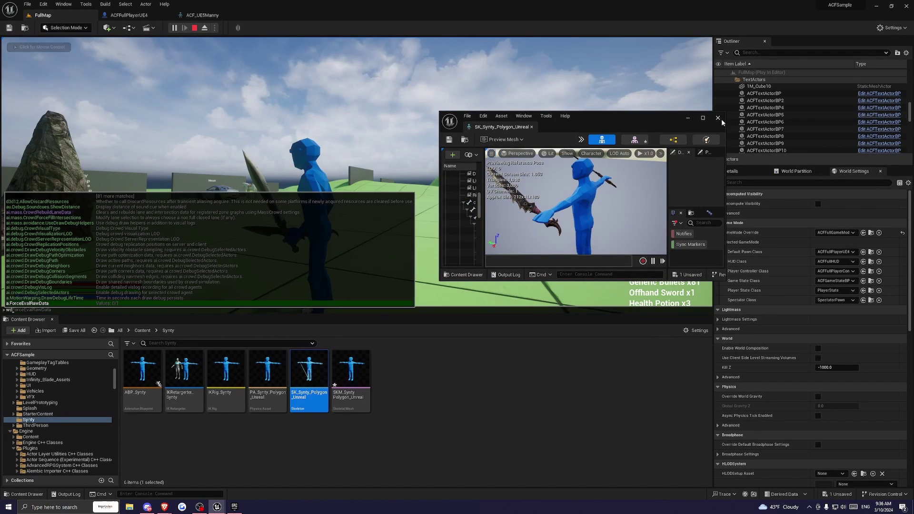
key("ctrl+s")
left_click(718, 118)
left_click(700, 162)
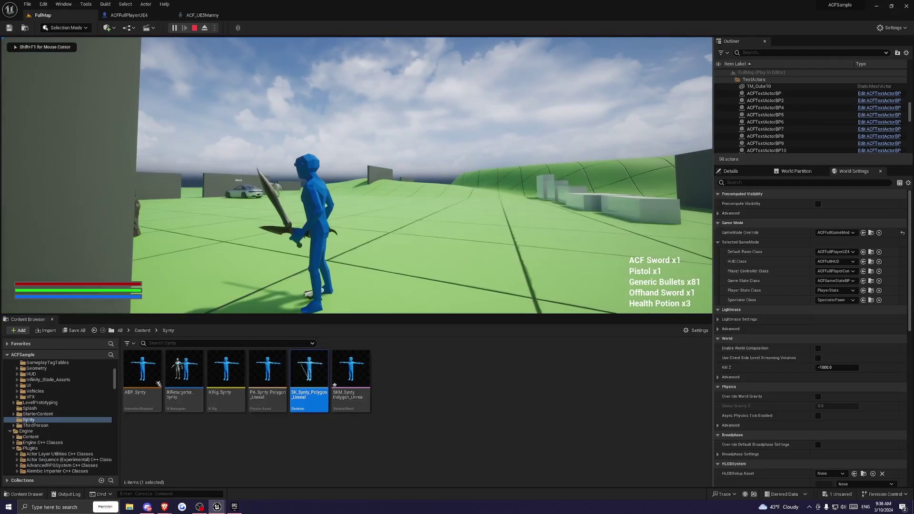
Show the play session in full screen and move the character with both swords drawn to check their grip.
key("F11")
key("d")
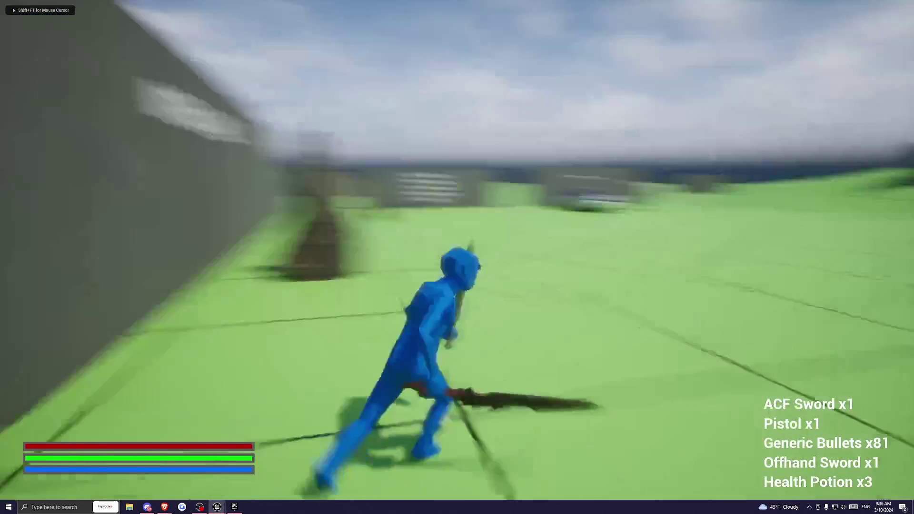
key("a")
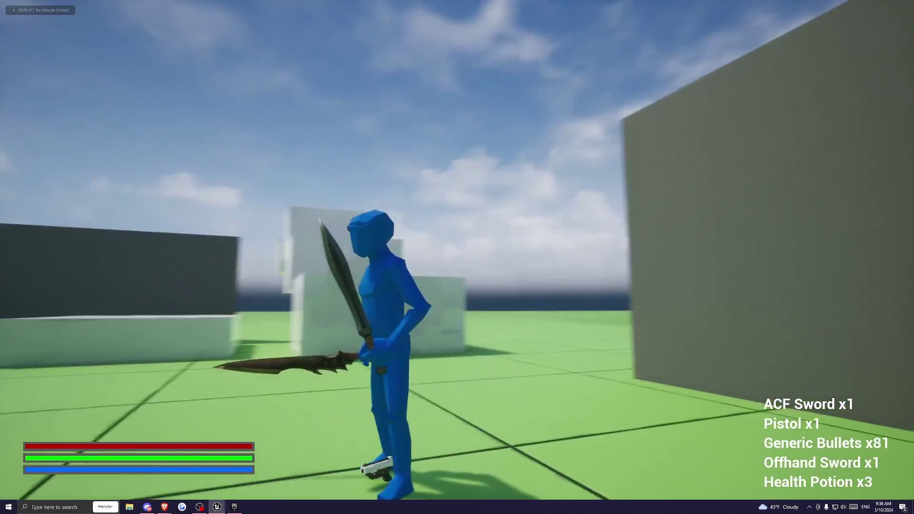
key("w")
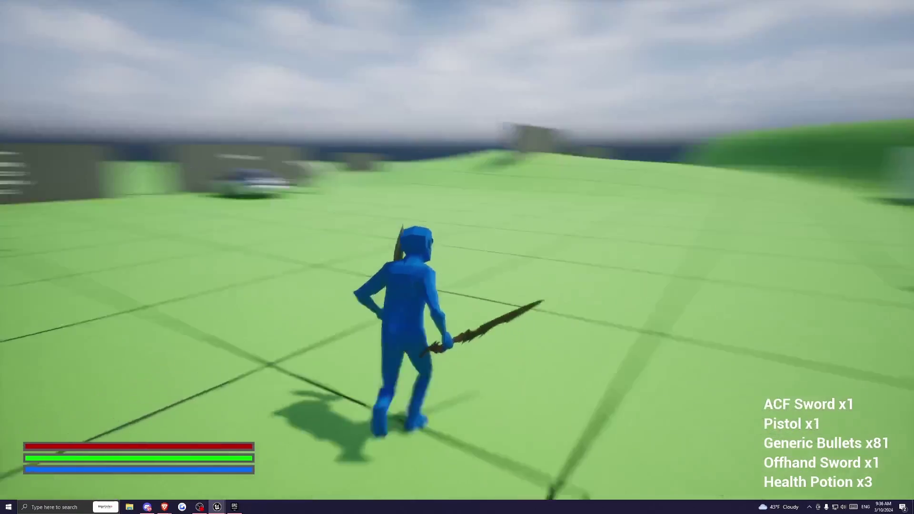
key("space")
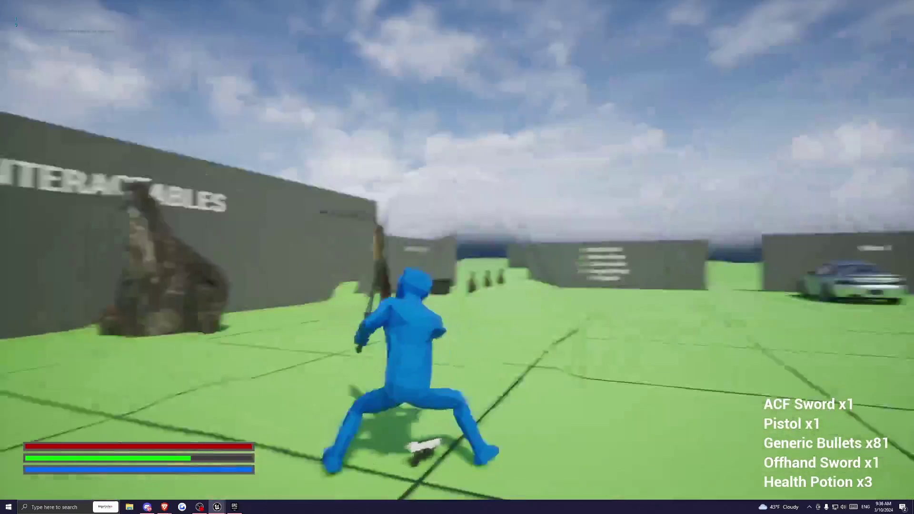
Run past the car and the horse with the swords sheathed to check how they sit on the character's back.
key("w")
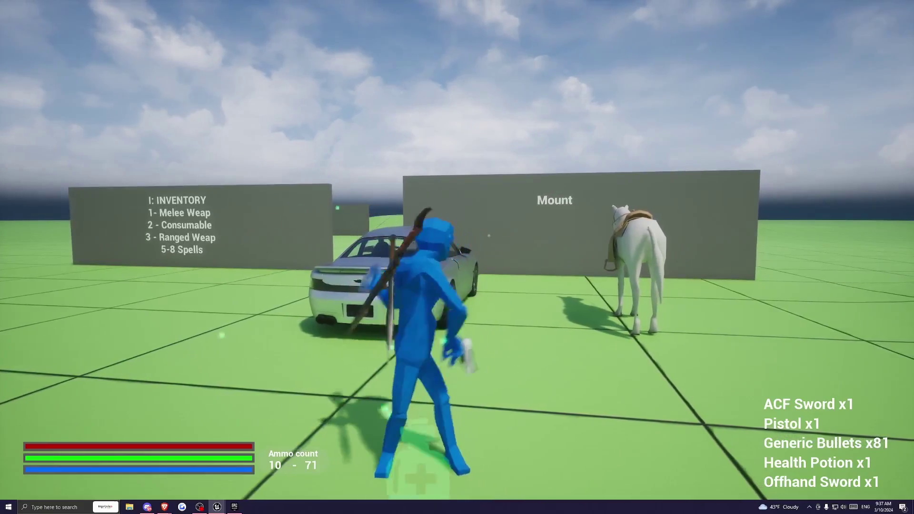
key("w")
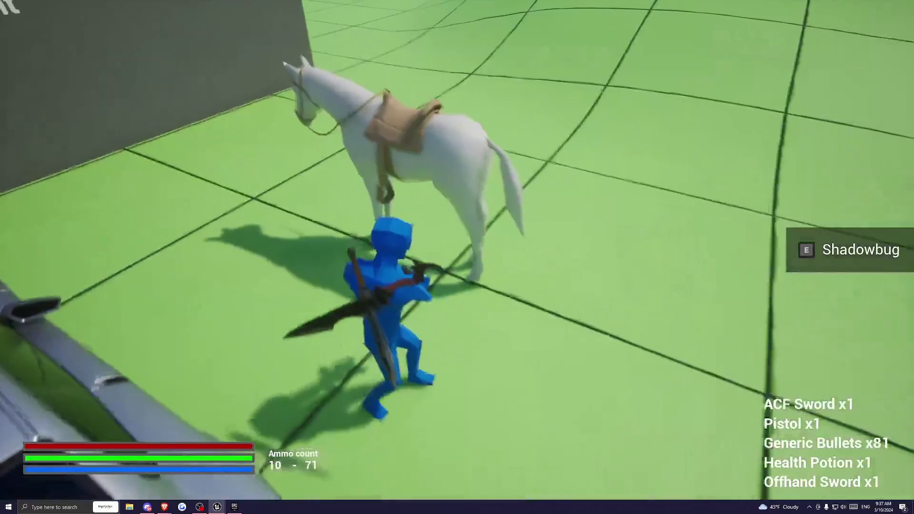
key("w")
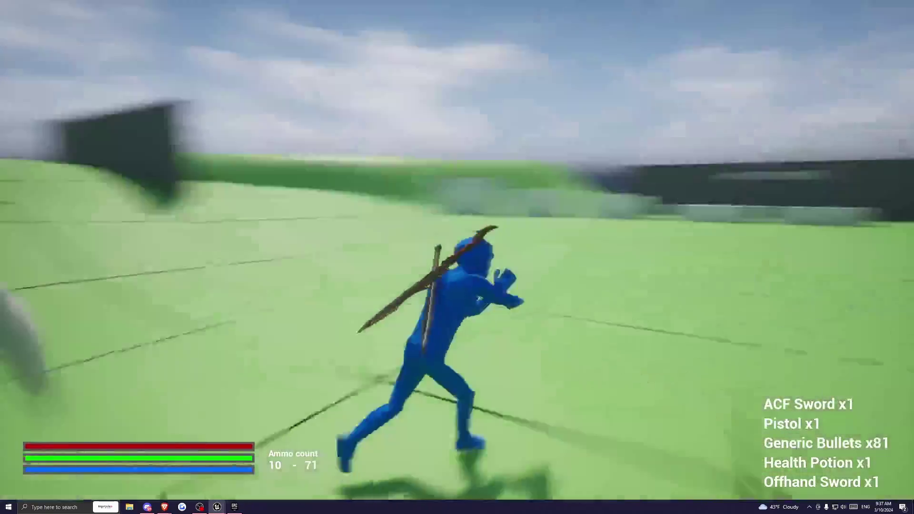
key("w")
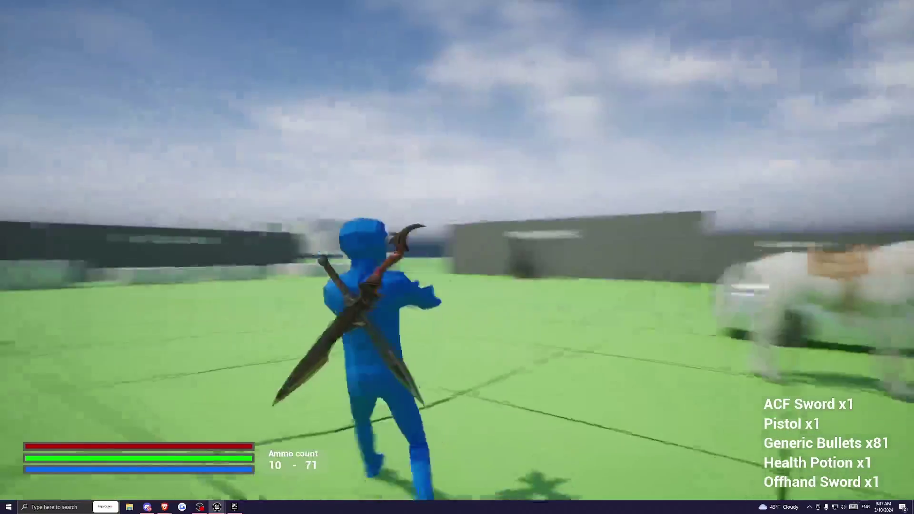
Run in different directions with both swords drawn and examine the grip in each hand from the front, side and back.
key("w")
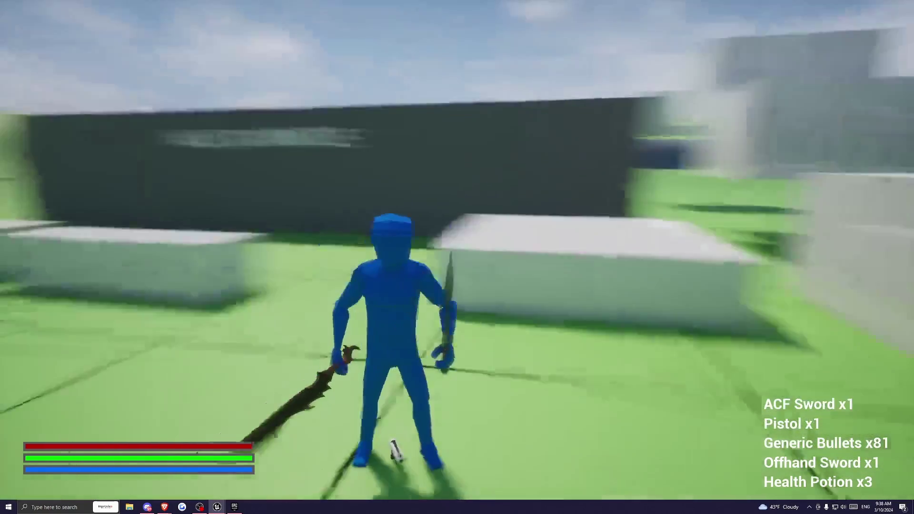
key("w")
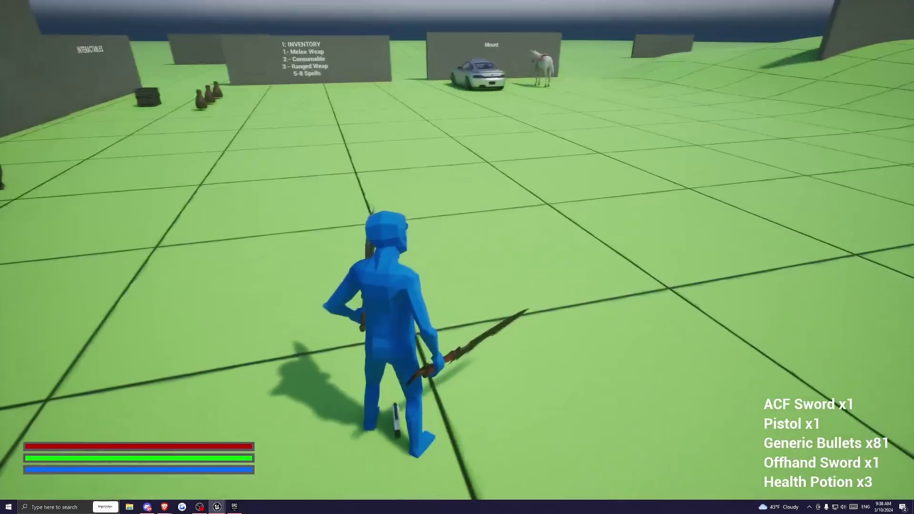
key("s")
key("d")
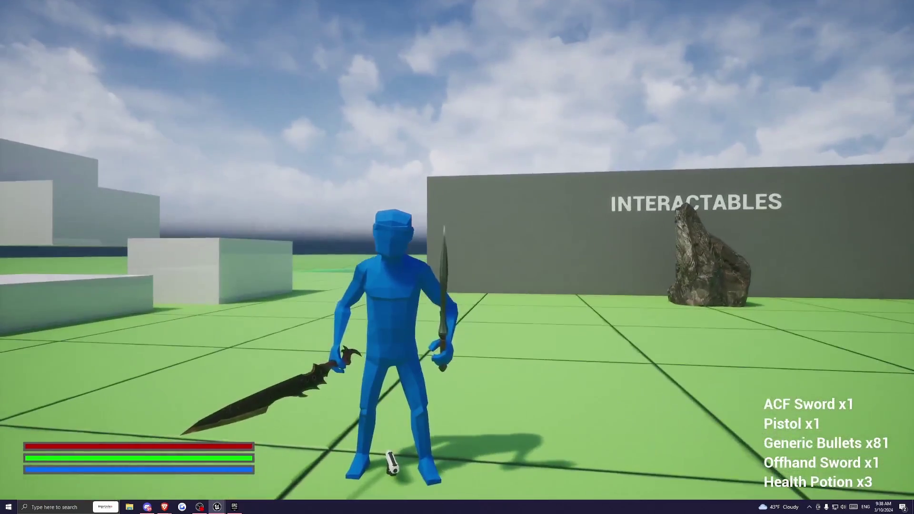
key("d")
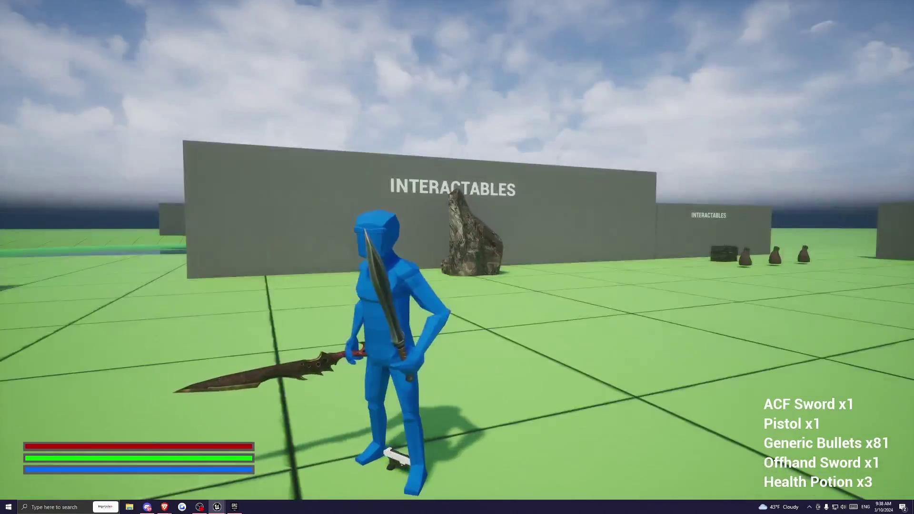
key("w")
key("a")
key("s")
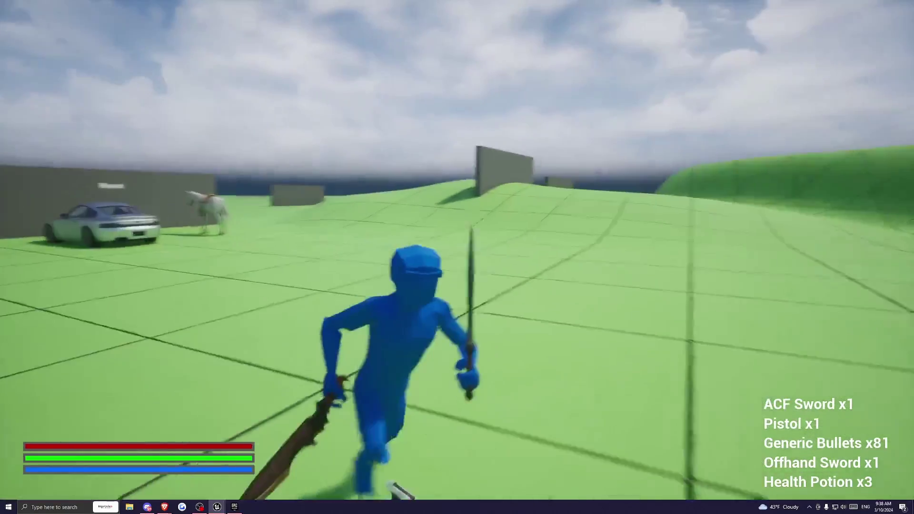
key("a")
key("d")
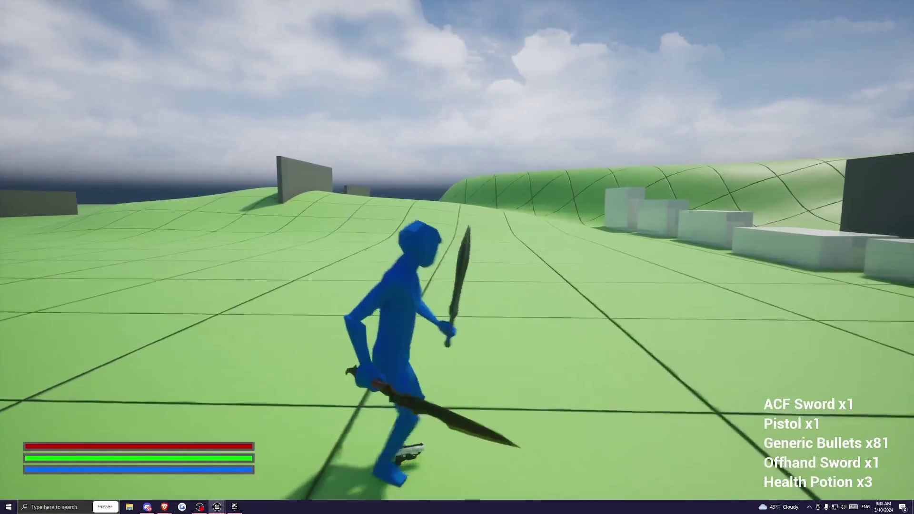